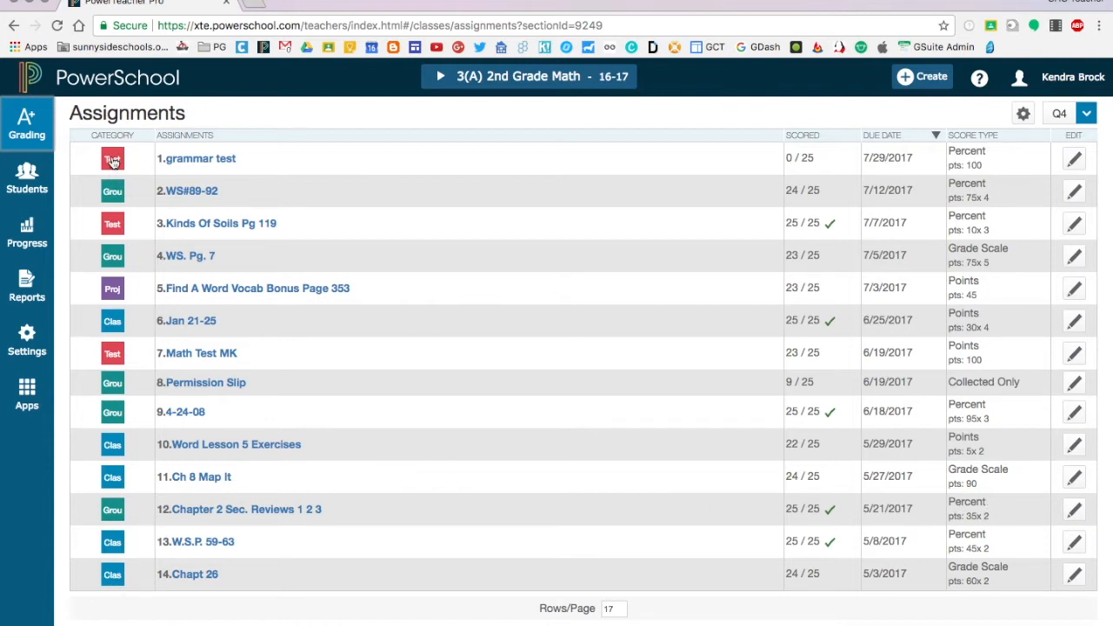
View the class scoresheet and open the list of grading categories
{"action": "left_click", "coordinate": [24, 135]}
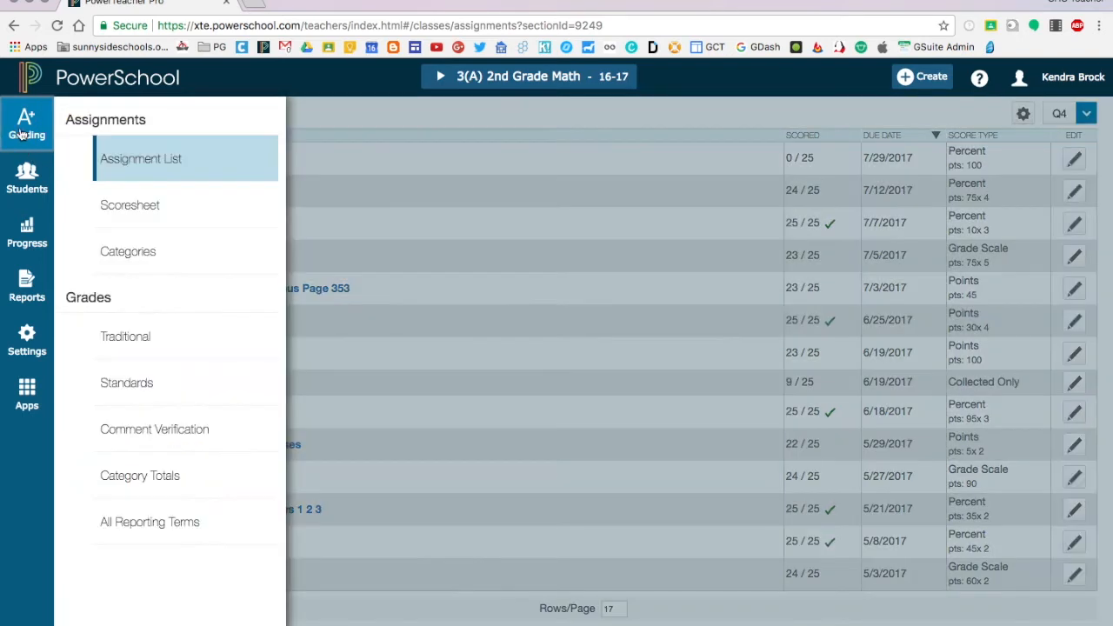
{"action": "left_click", "coordinate": [137, 214]}
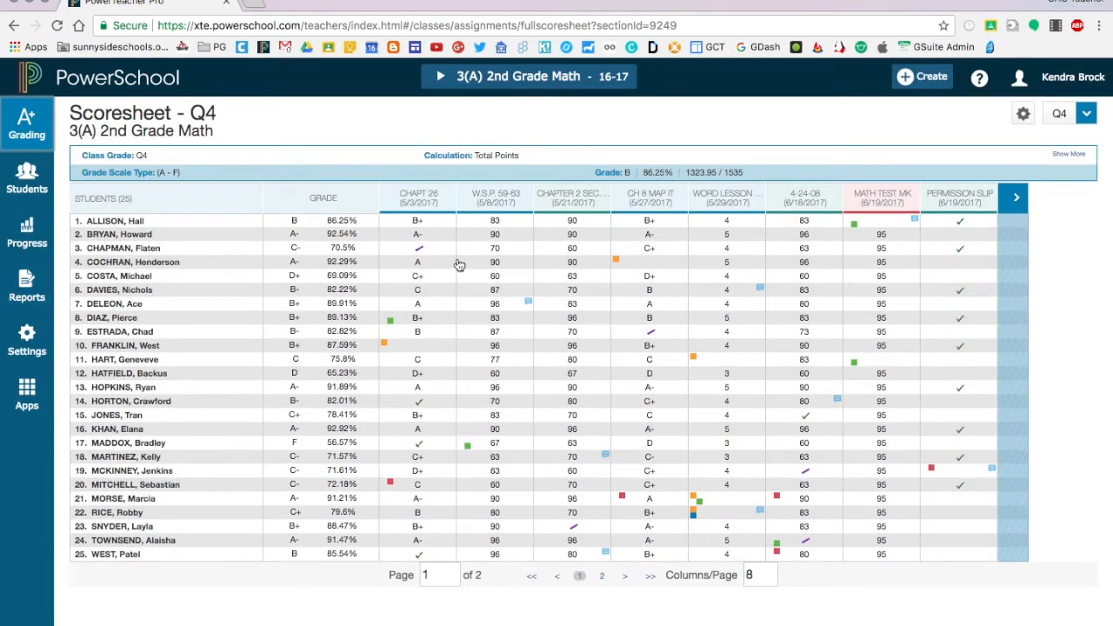
{"action": "left_click", "coordinate": [38, 125]}
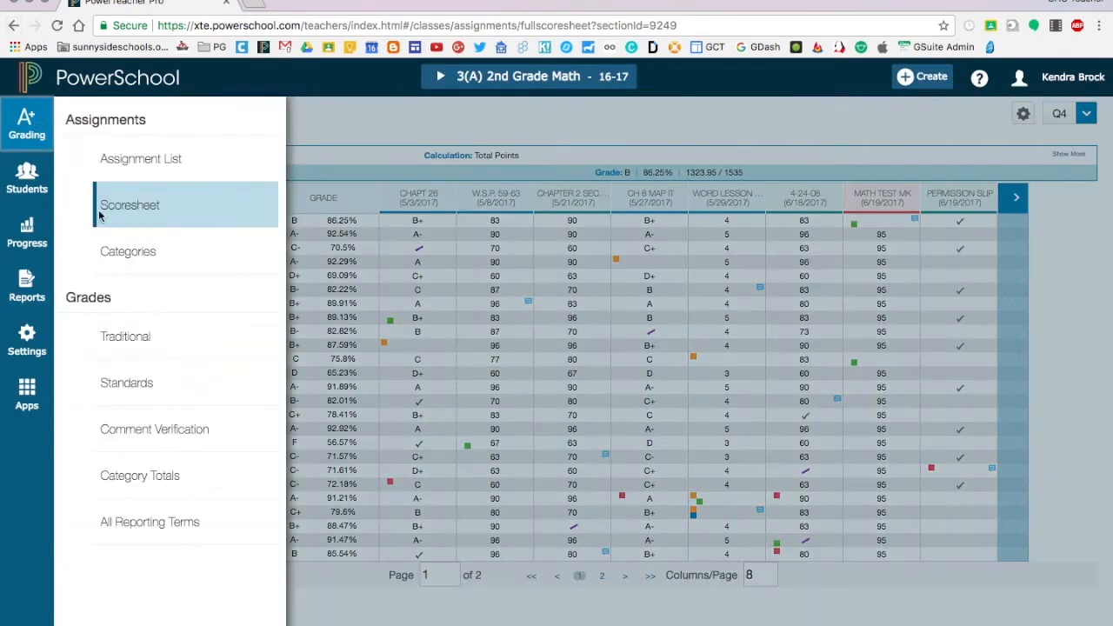
{"action": "left_click", "coordinate": [115, 251]}
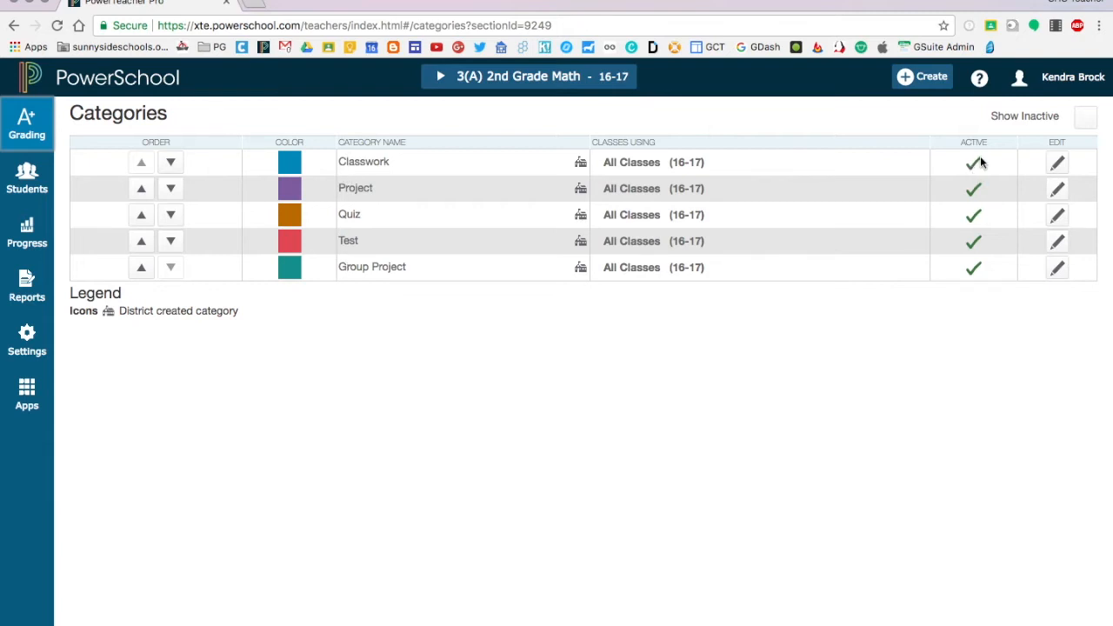
Switch the Classwork category's status to Inactive, set it back to Active, and save the category
{"action": "left_click", "coordinate": [1057, 162]}
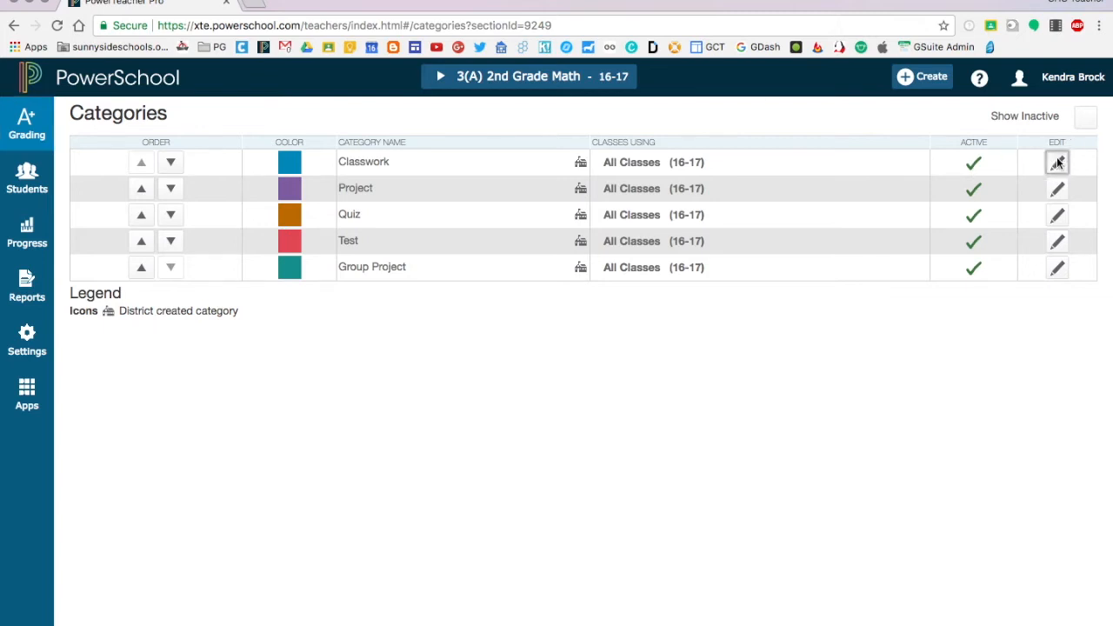
{"action": "left_click", "coordinate": [735, 241]}
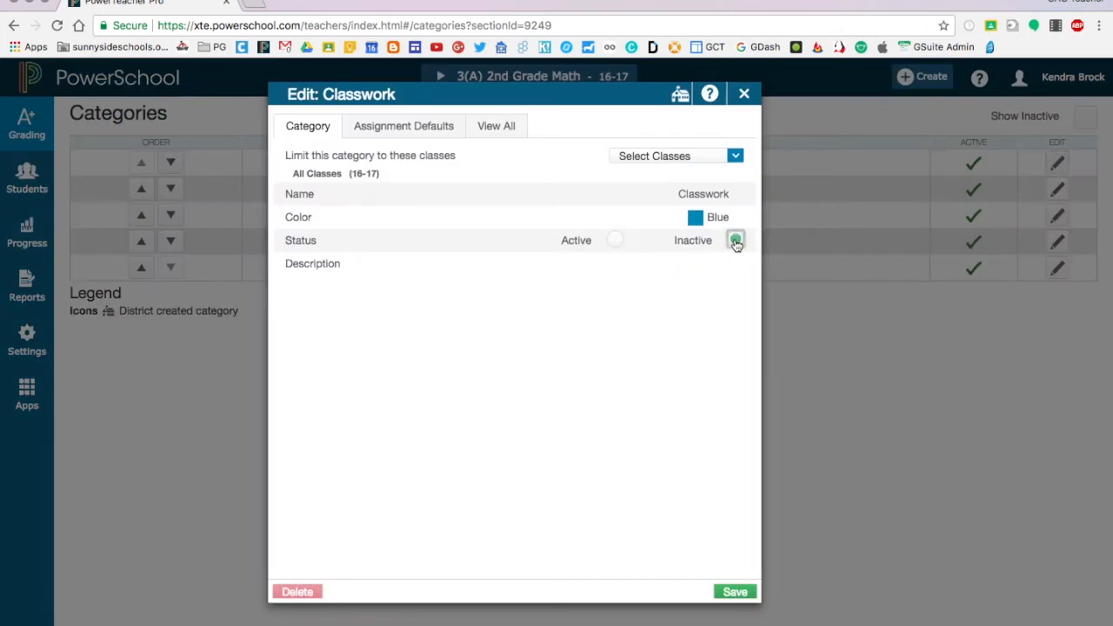
{"action": "left_click", "coordinate": [614, 241]}
{"action": "left_click", "coordinate": [731, 592]}
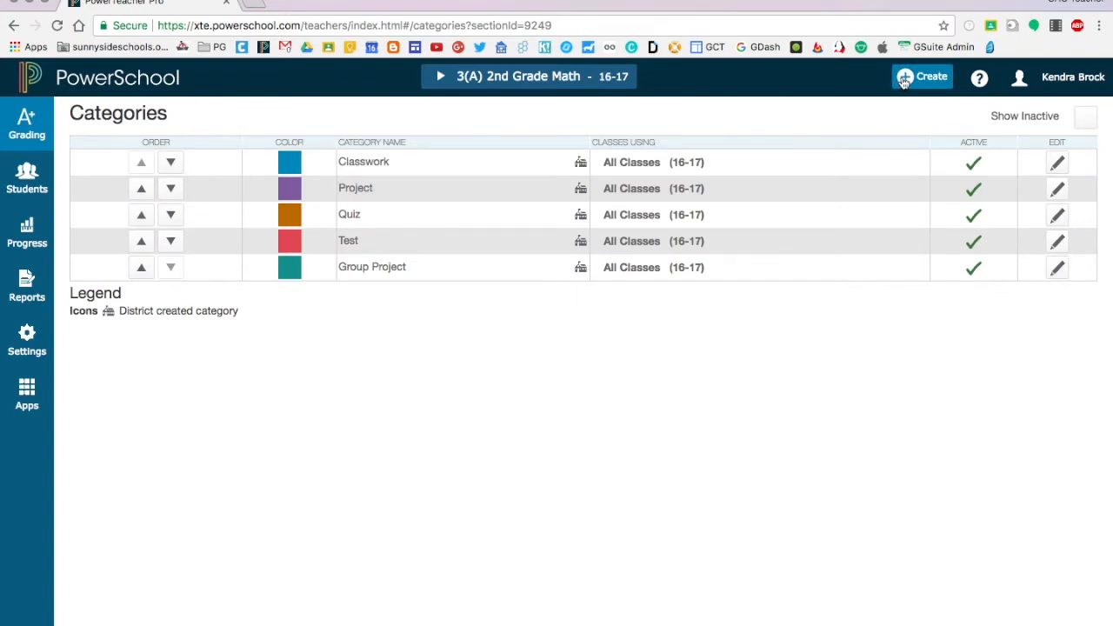
Start a new grading category and name it Practice
{"action": "left_click", "coordinate": [905, 80]}
{"action": "left_click", "coordinate": [887, 165]}
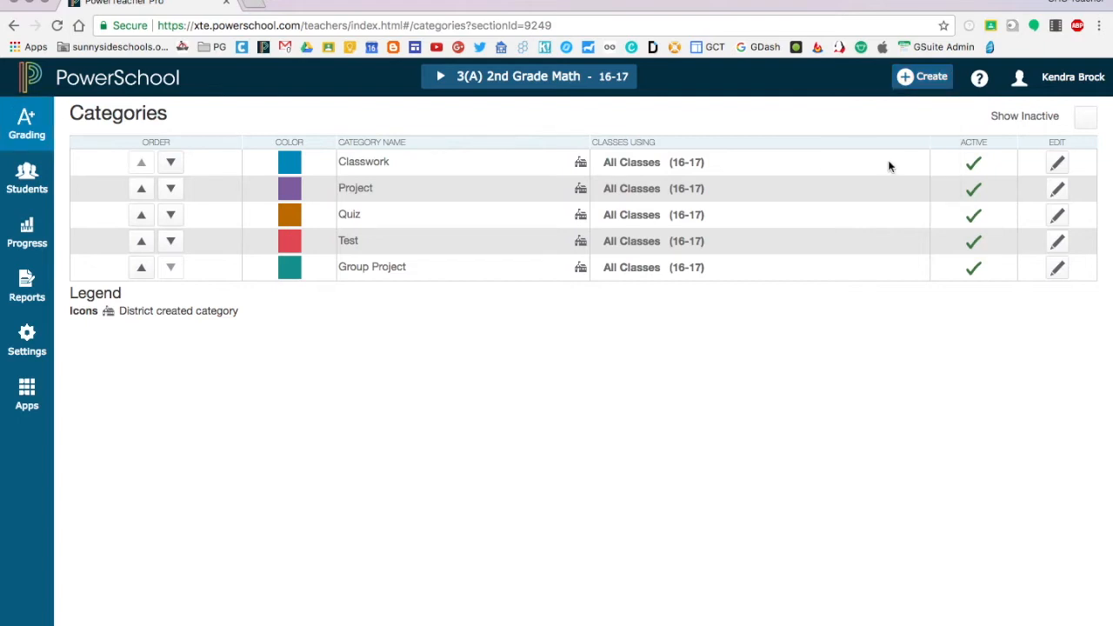
{"action": "left_click", "coordinate": [578, 190]}
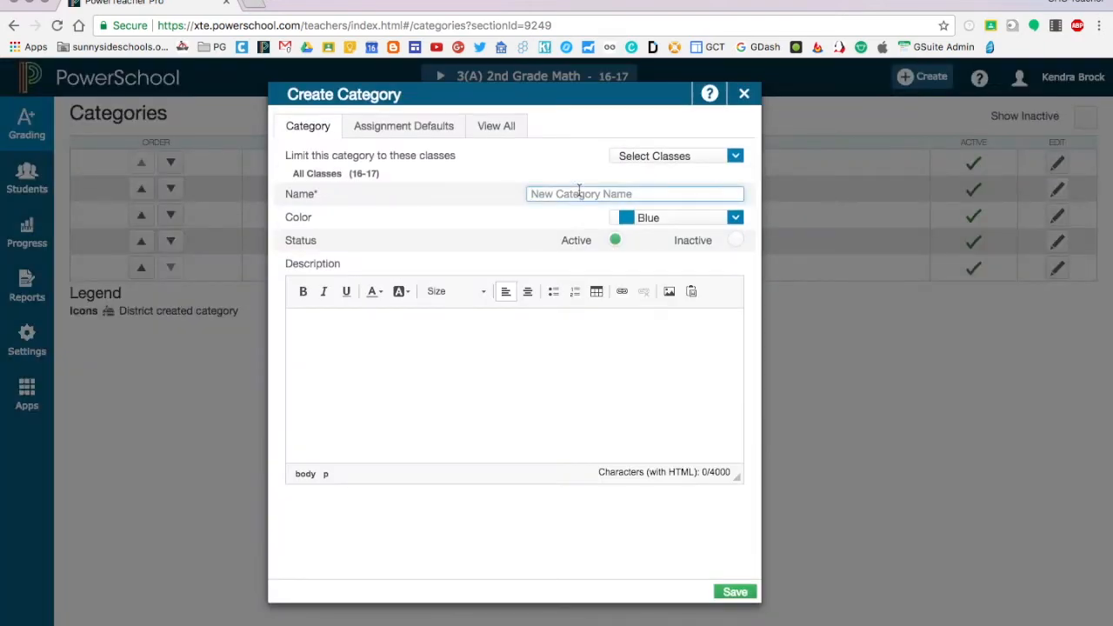
{"action": "type", "text": "Practice"}
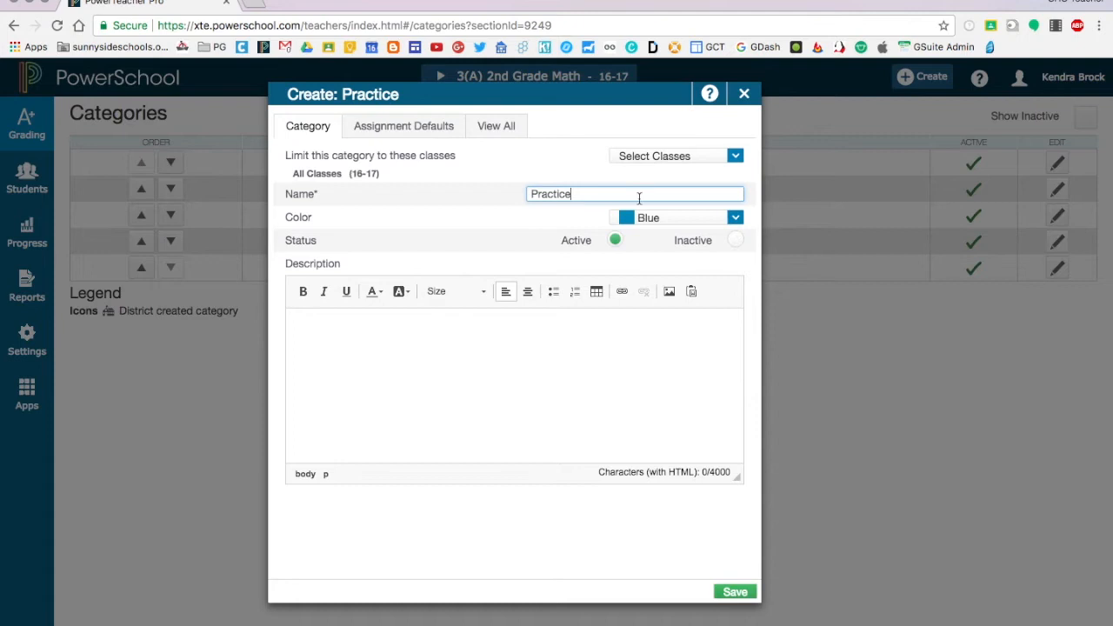
Limit the Practice category to the 3(A) 2nd Grade Math class and set its color to Purple
{"action": "left_click", "coordinate": [654, 165]}
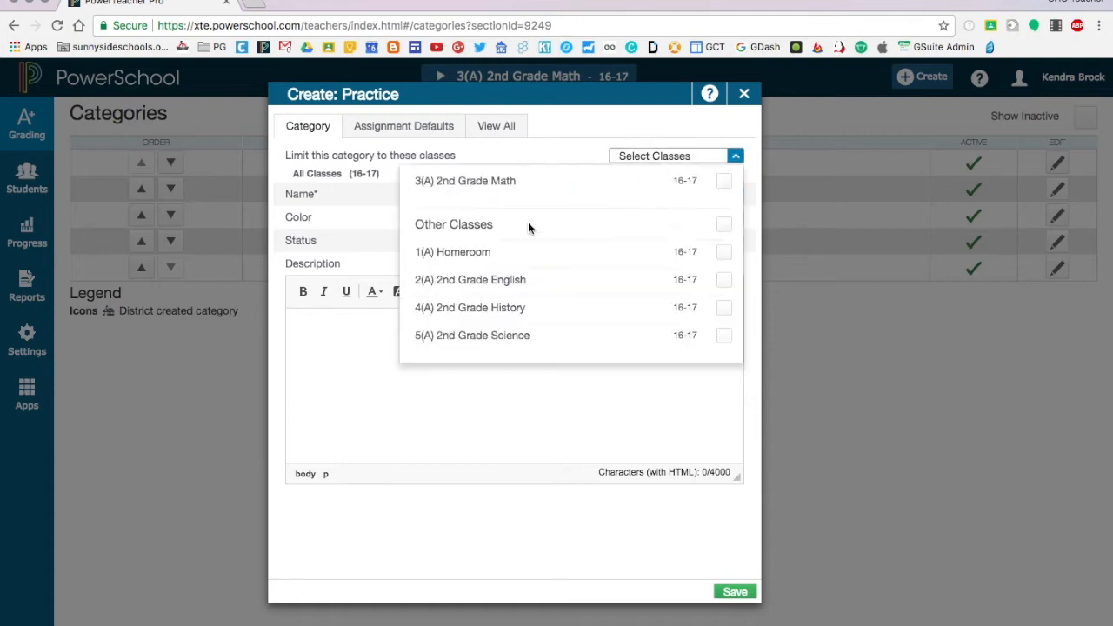
{"action": "left_click", "coordinate": [313, 174]}
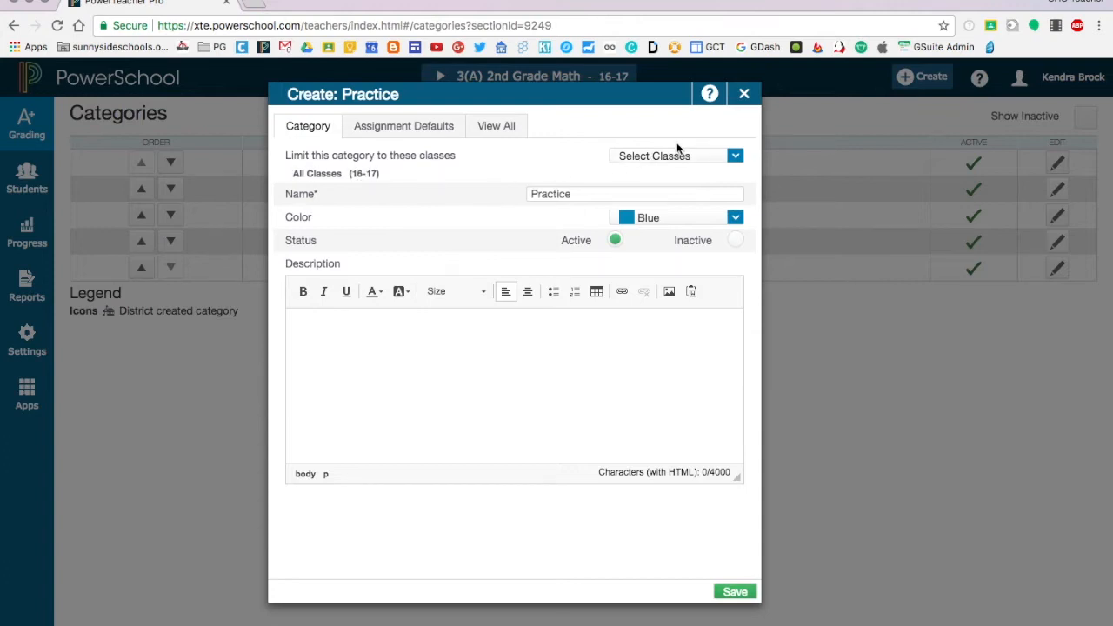
{"action": "left_click", "coordinate": [678, 155]}
{"action": "left_click", "coordinate": [723, 181]}
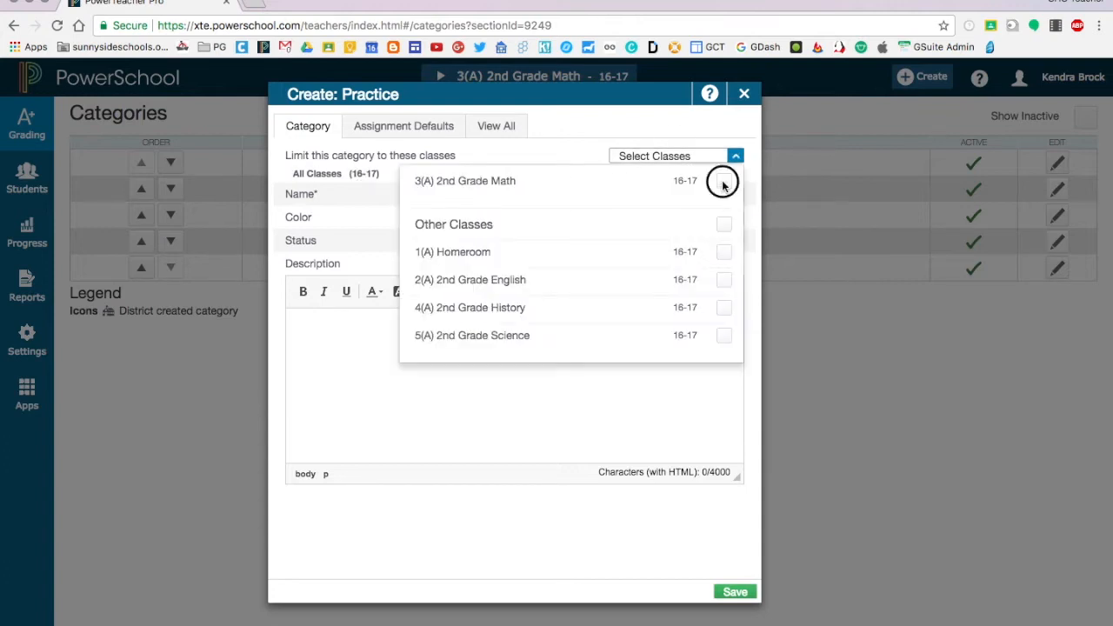
{"action": "left_click", "coordinate": [577, 156]}
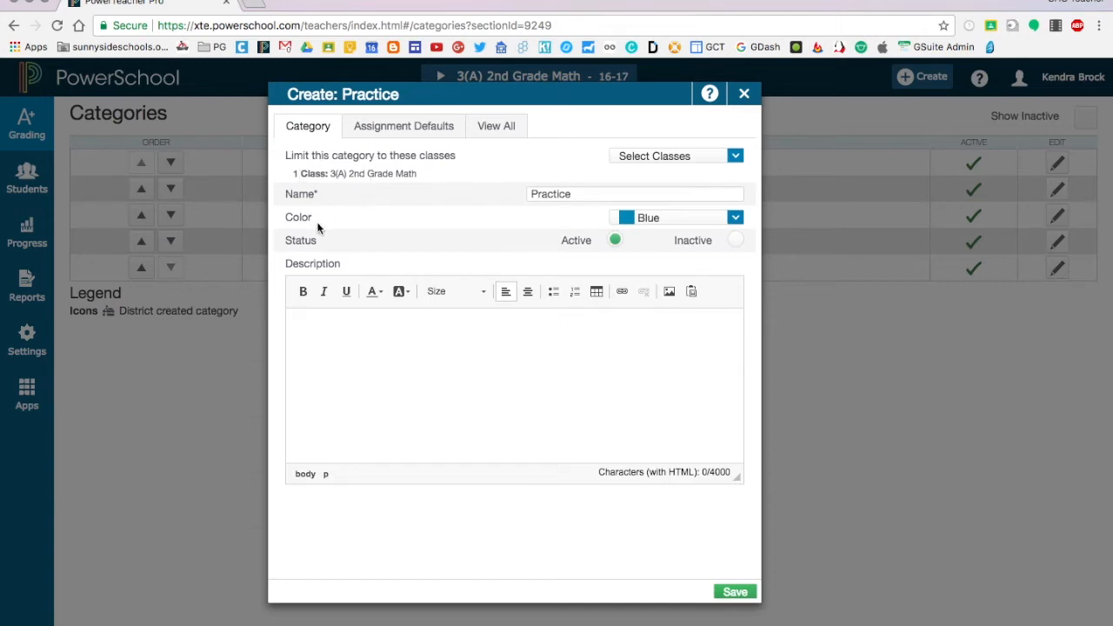
{"action": "left_click", "coordinate": [668, 219]}
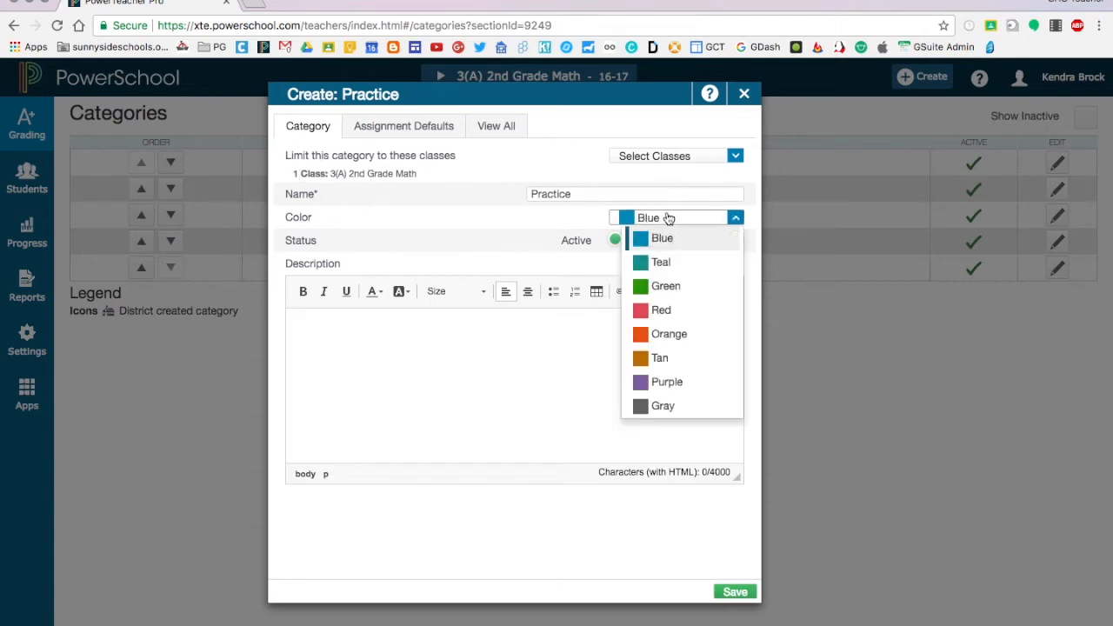
{"action": "left_click", "coordinate": [664, 384]}
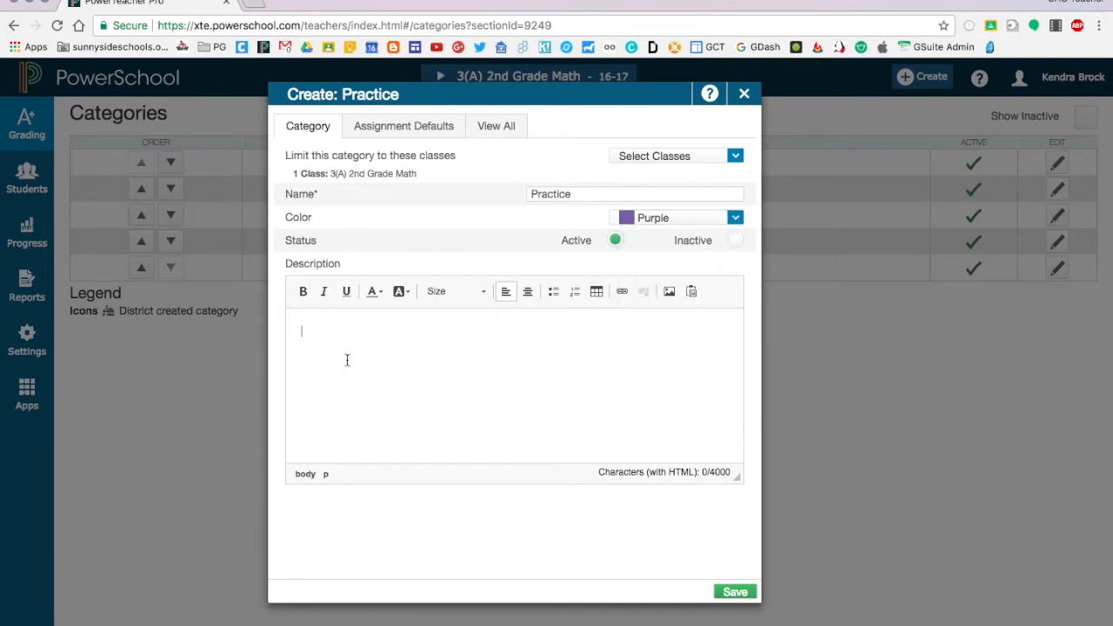
Set the Practice category's default assignment points to 4 and save the category
{"action": "left_click", "coordinate": [378, 130]}
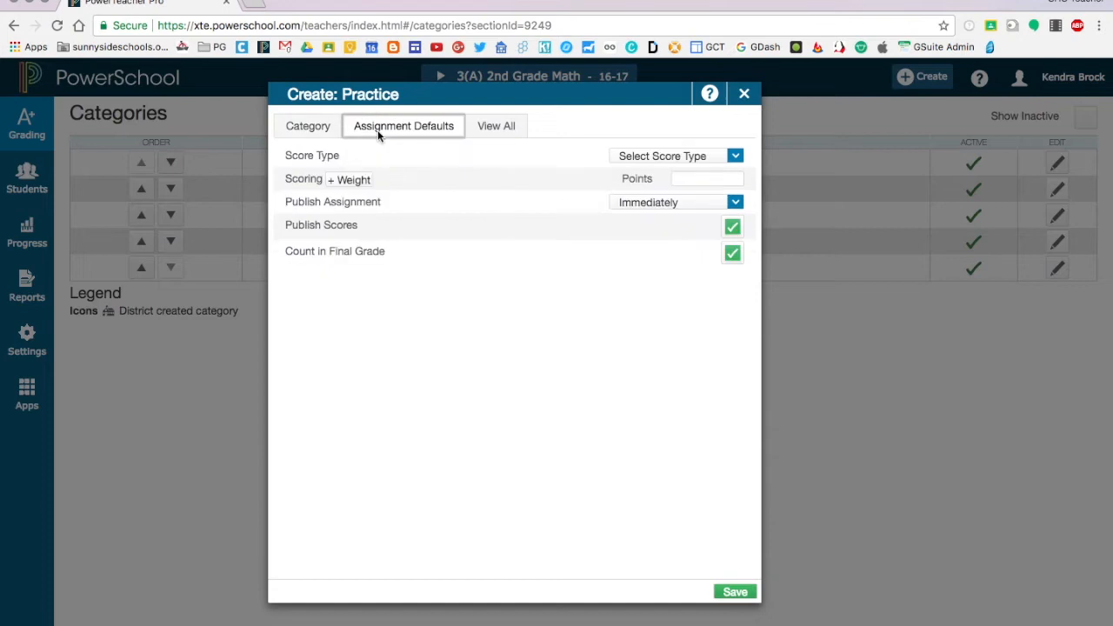
{"action": "left_click", "coordinate": [717, 180]}
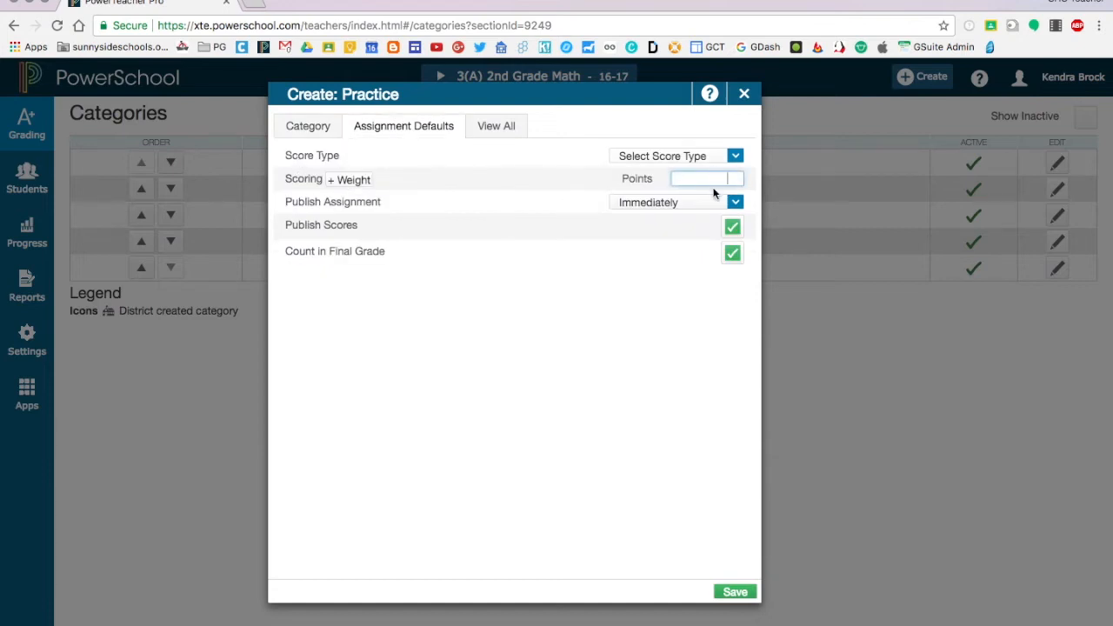
{"action": "type", "text": "4"}
{"action": "left_click", "coordinate": [672, 253]}
{"action": "left_click", "coordinate": [735, 592]}
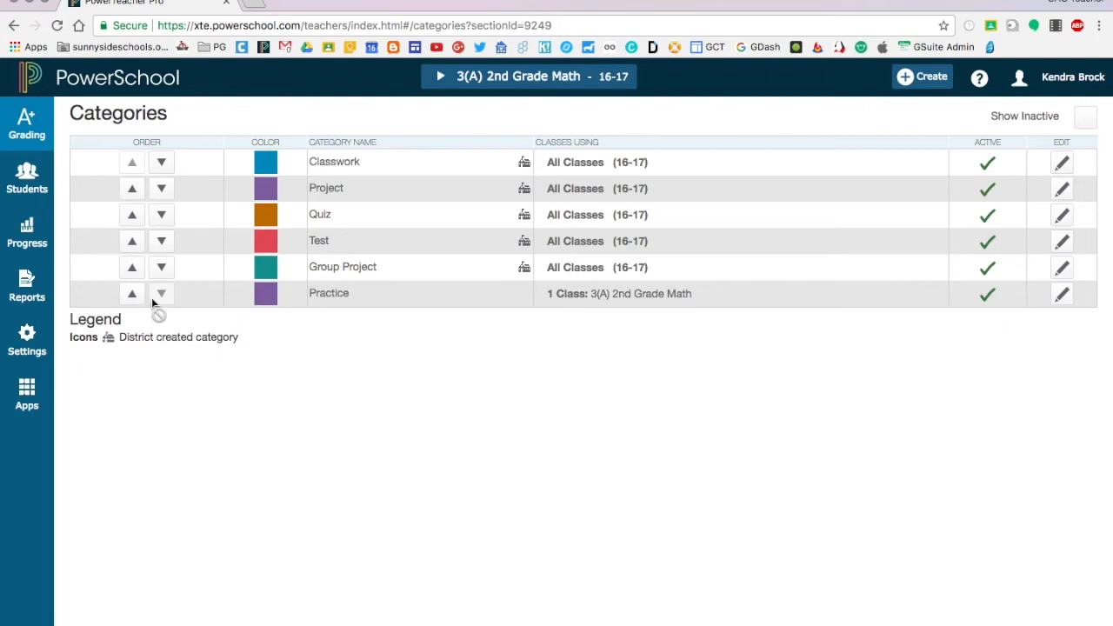
From the assignment list, start a new assignment named Practice 1 in the Practice category
{"action": "left_click", "coordinate": [28, 128]}
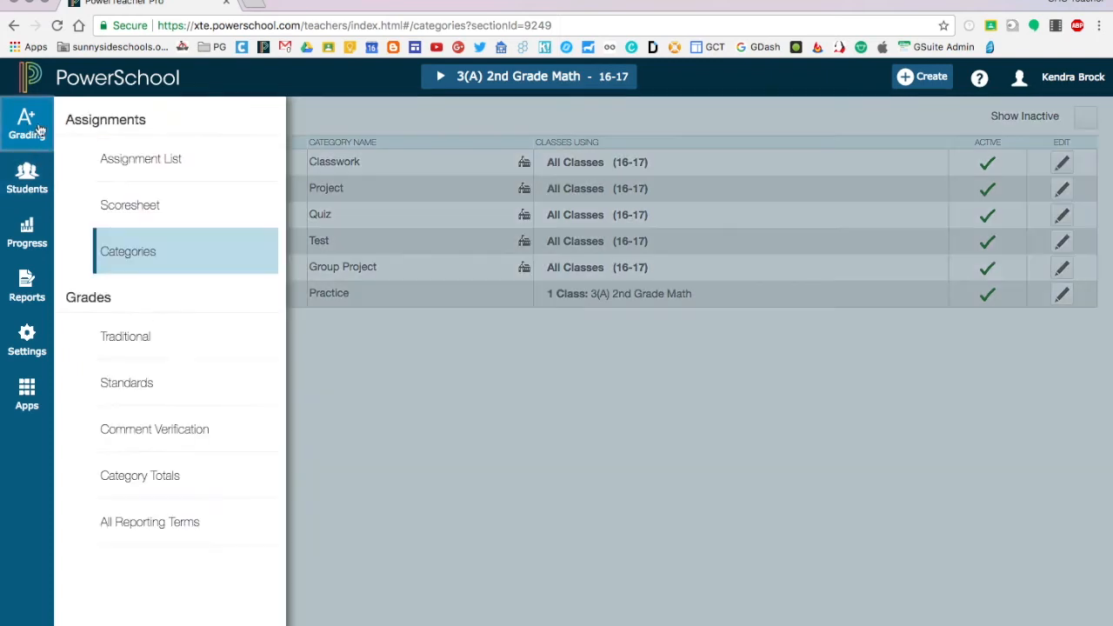
{"action": "left_click", "coordinate": [143, 159]}
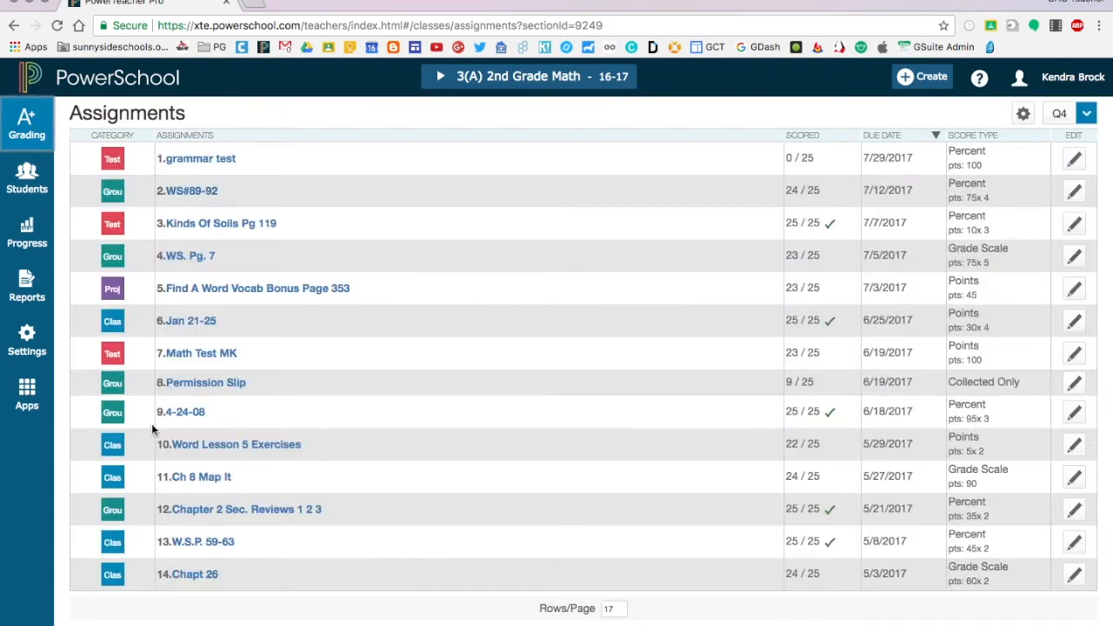
{"action": "left_click", "coordinate": [919, 79]}
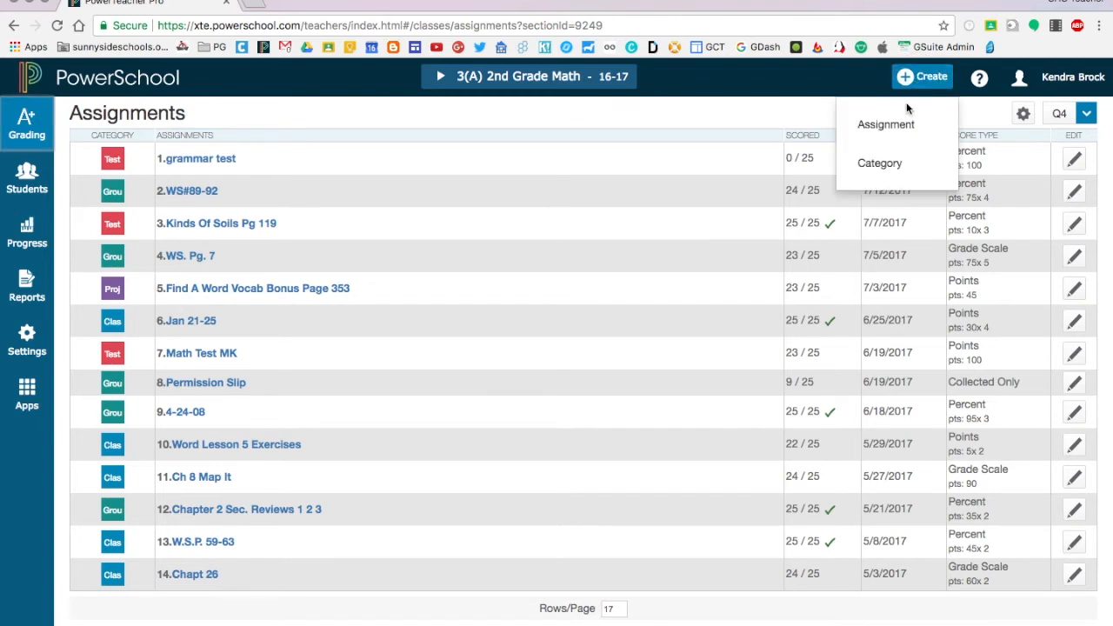
{"action": "left_click", "coordinate": [894, 127]}
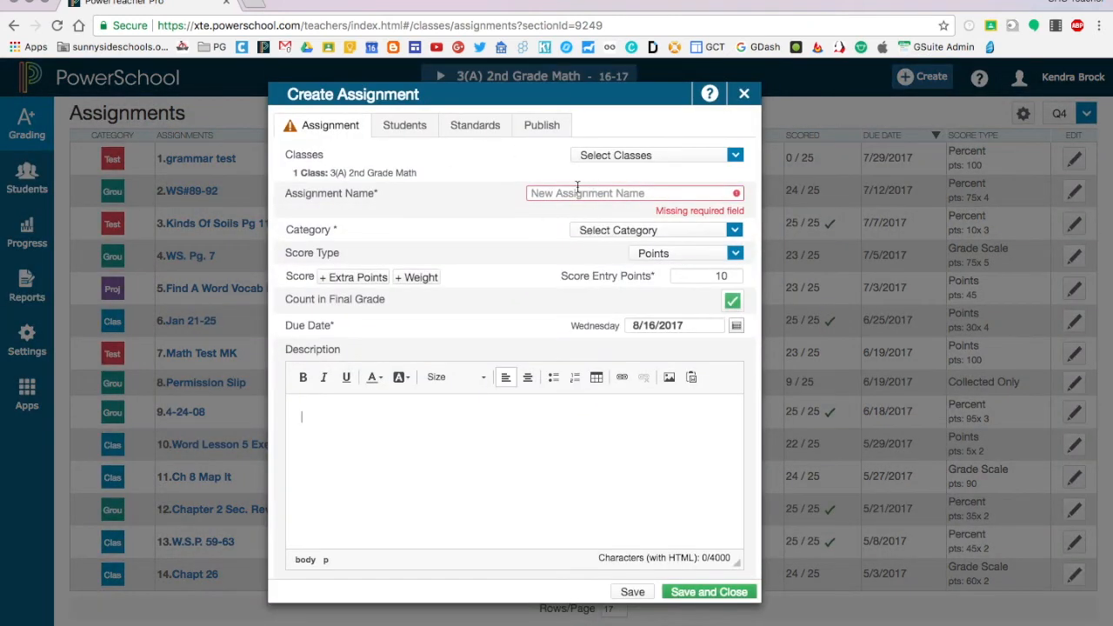
{"action": "left_click", "coordinate": [576, 186]}
{"action": "type", "text": "Practice"}
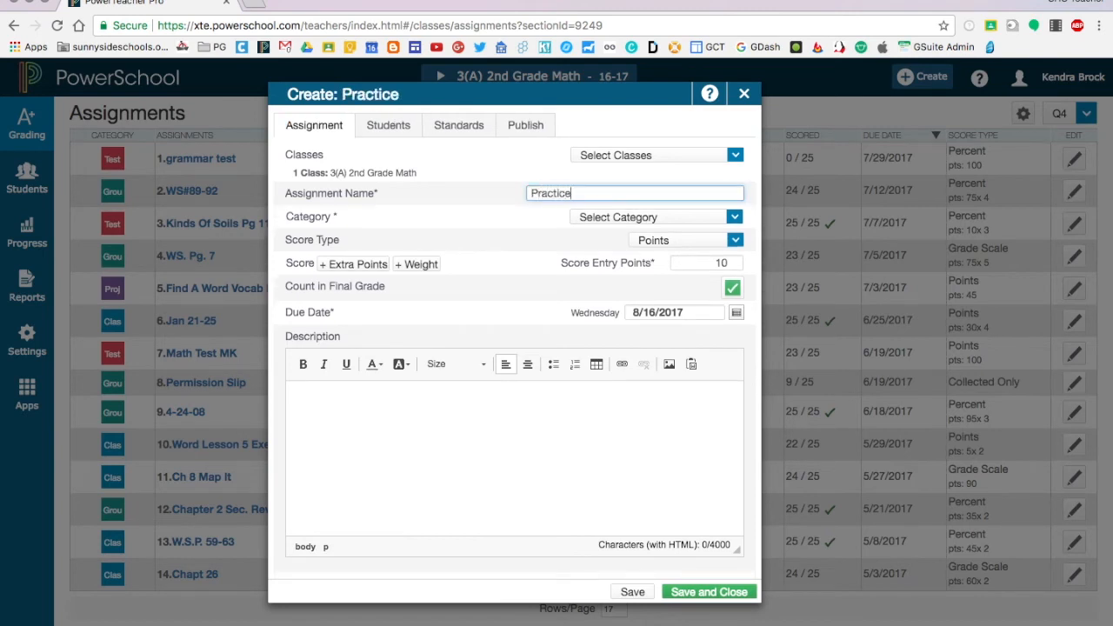
{"action": "type", "text": " 1"}
{"action": "left_click", "coordinate": [671, 224]}
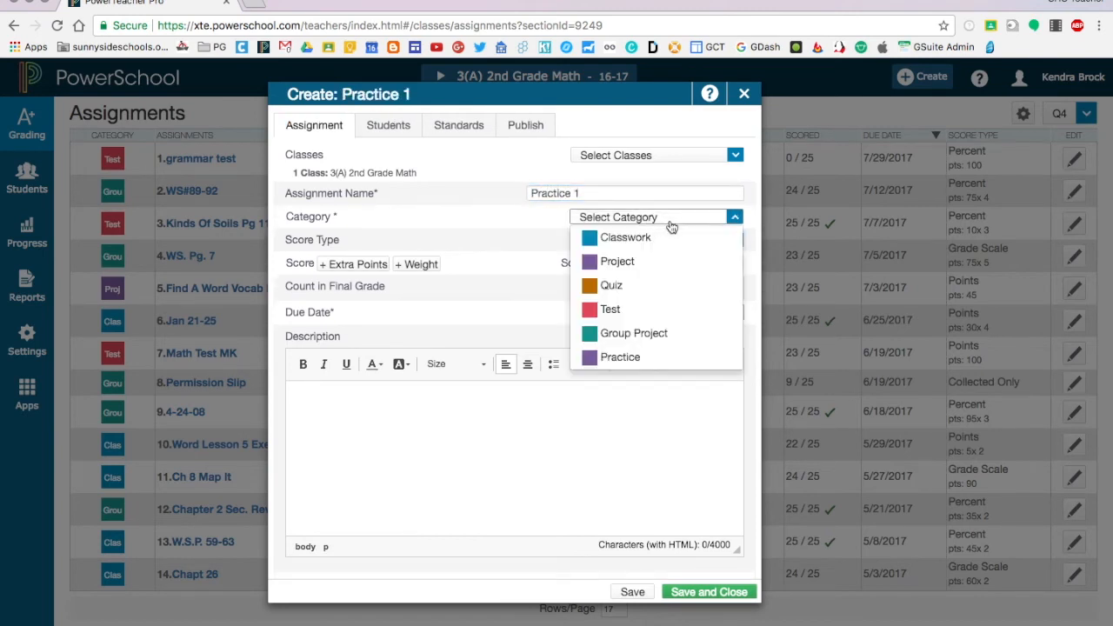
{"action": "left_click", "coordinate": [611, 358]}
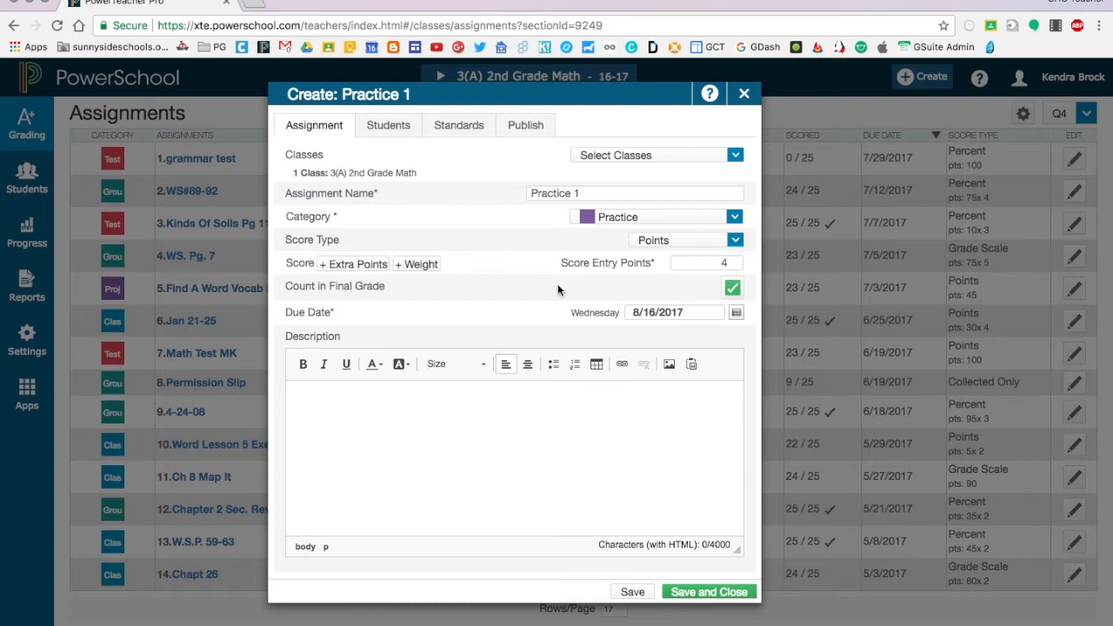
Add a weight of 2 to the Practice 1 assignment's score
{"action": "left_click", "coordinate": [419, 268]}
{"action": "left_click", "coordinate": [722, 287]}
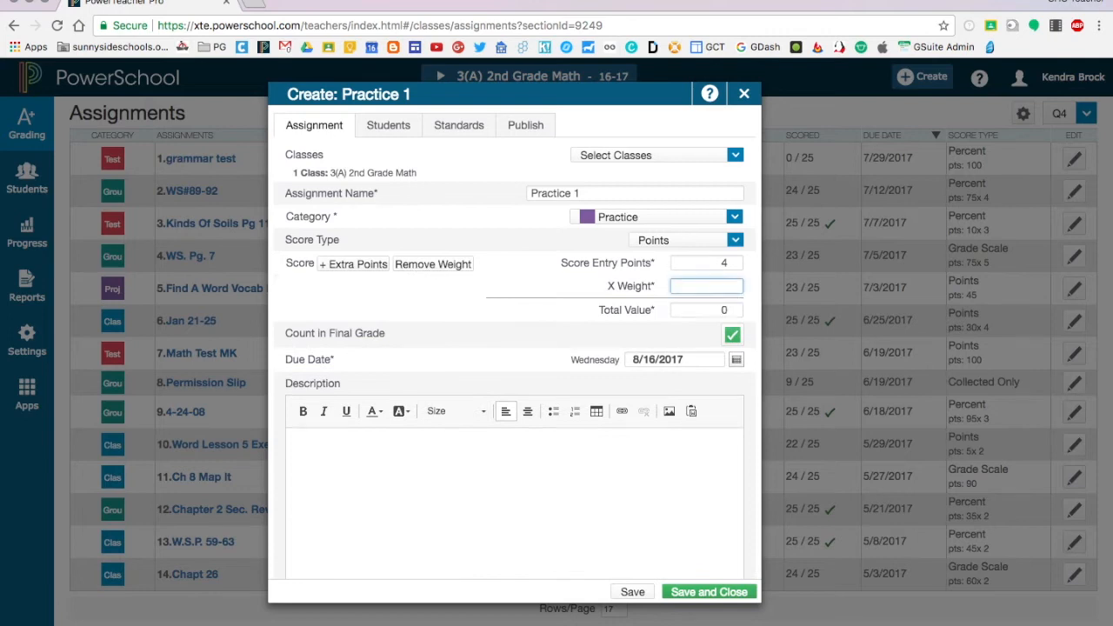
{"action": "left_click", "coordinate": [492, 290]}
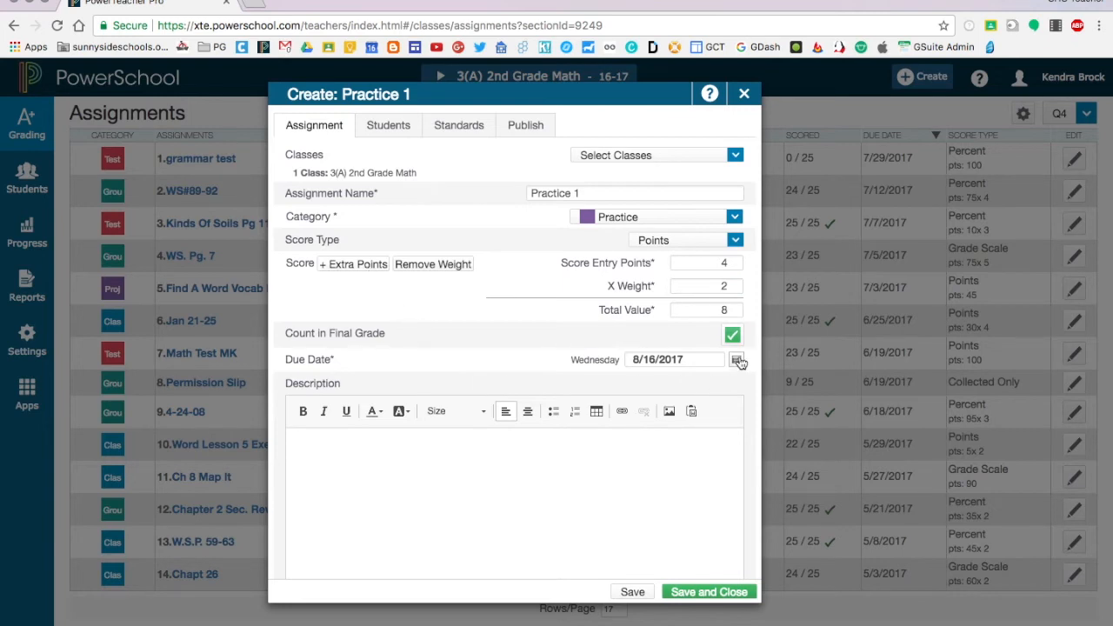
{"action": "left_click", "coordinate": [433, 511]}
Exclude the 1st, 5th, 10th and 14th listed students from the Practice 1 assignment
{"action": "left_click", "coordinate": [382, 127]}
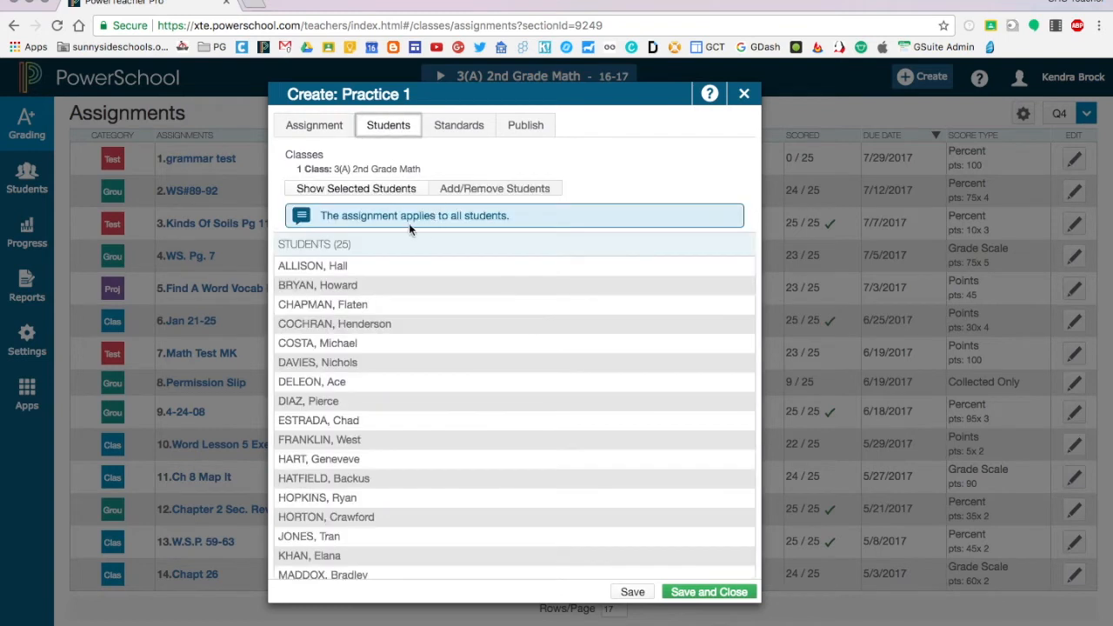
{"action": "left_click", "coordinate": [474, 189]}
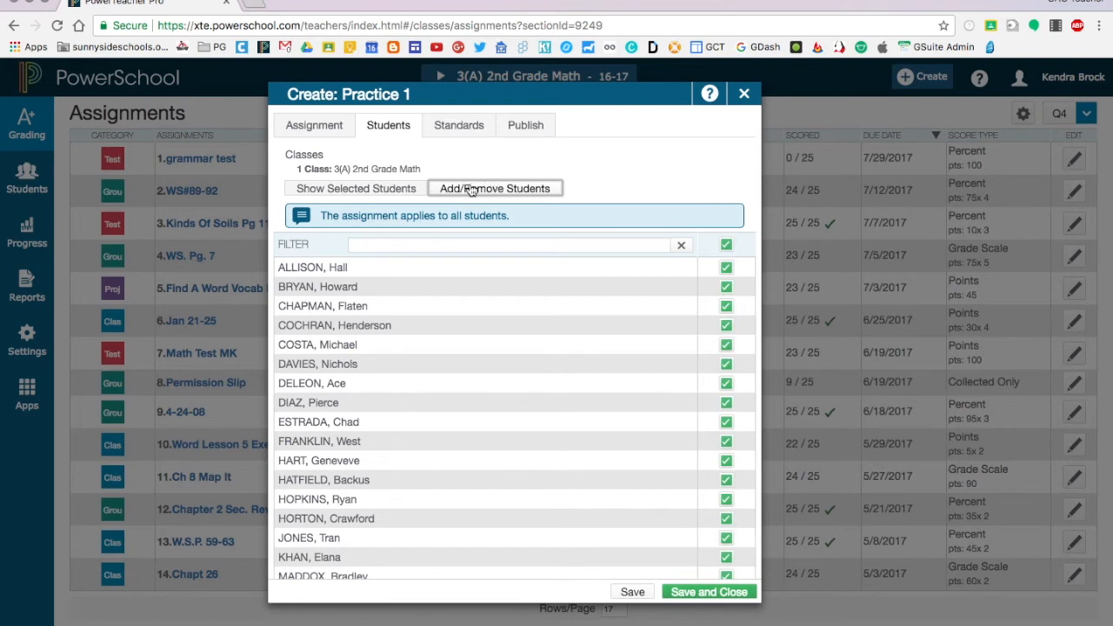
{"action": "left_click", "coordinate": [726, 269]}
{"action": "left_click", "coordinate": [726, 345]}
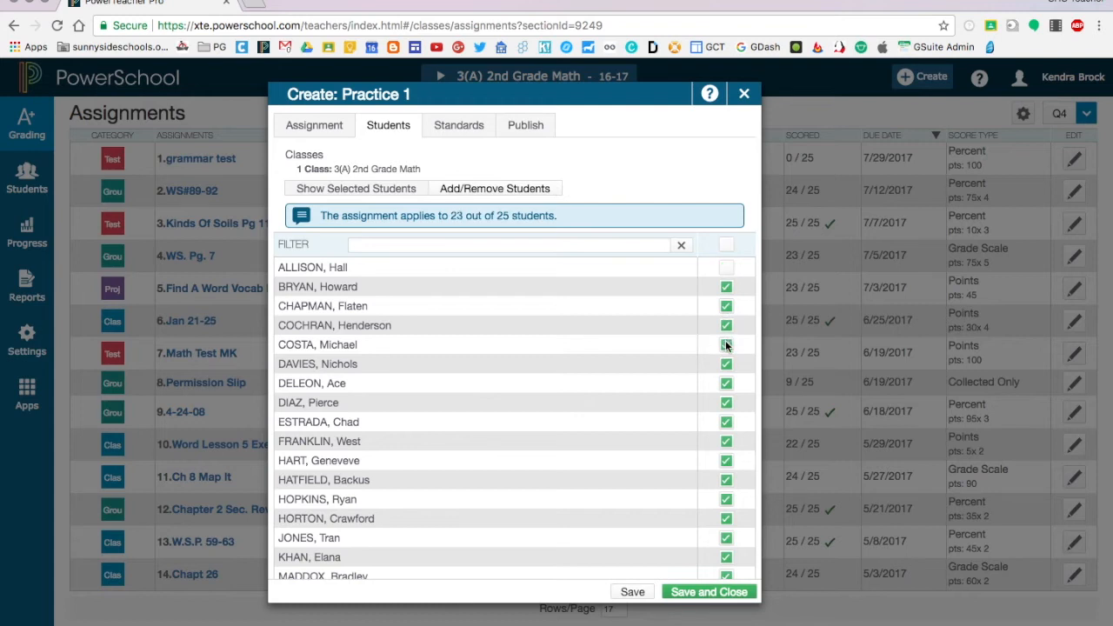
{"action": "left_click", "coordinate": [726, 441]}
{"action": "left_click", "coordinate": [727, 520]}
Review the standards and publishing options for Practice 1, keep immediate publishing, and save and close the assignment
{"action": "left_click", "coordinate": [459, 129]}
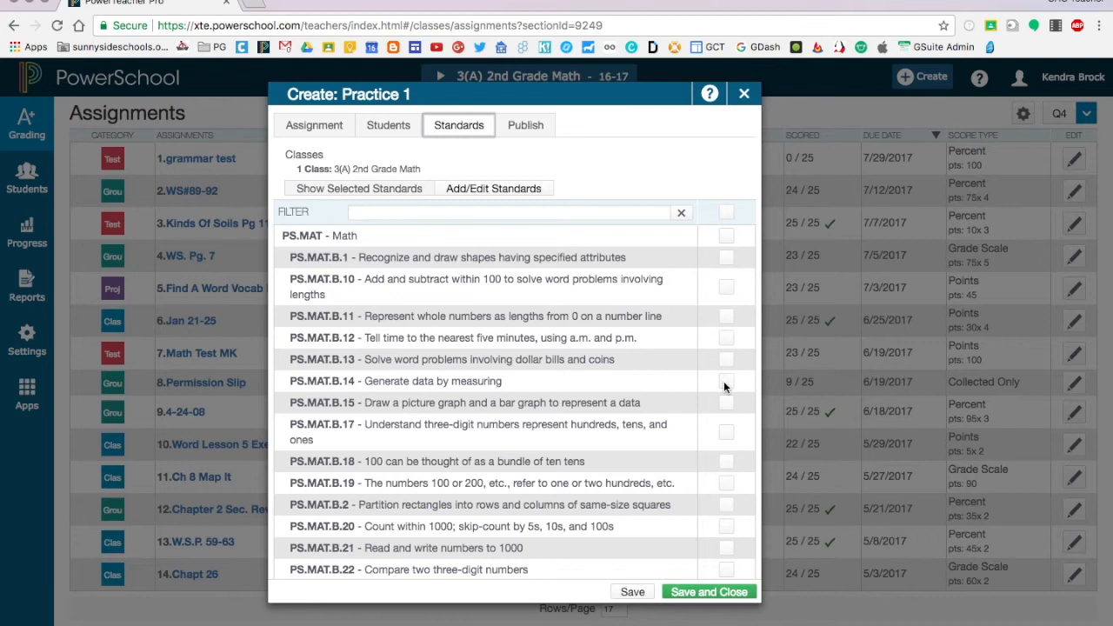
{"action": "left_click", "coordinate": [521, 127]}
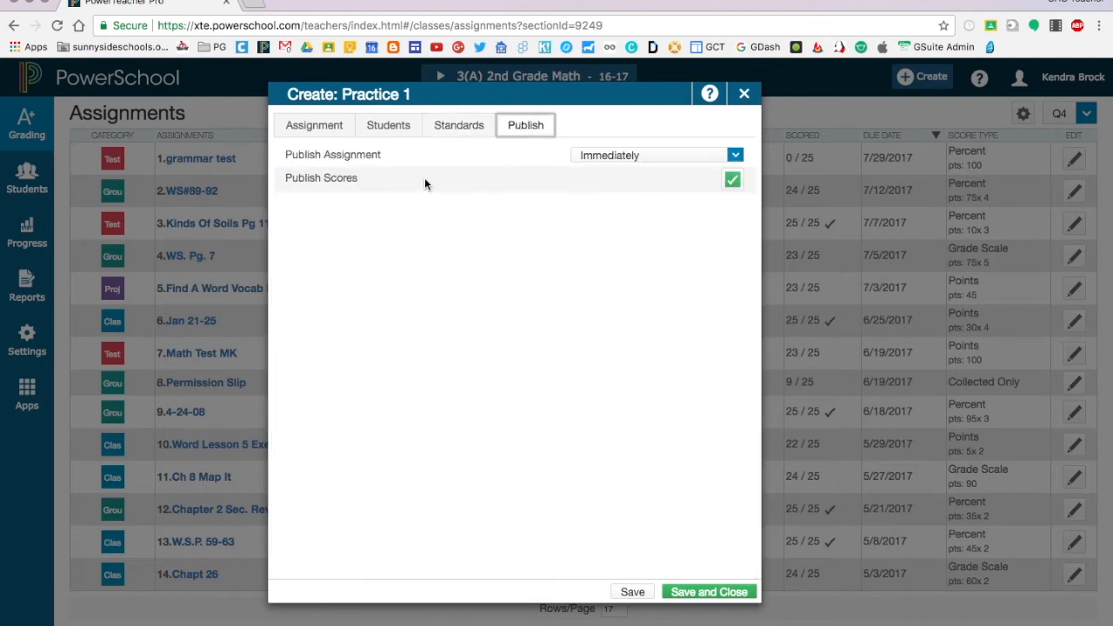
{"action": "left_click", "coordinate": [606, 161]}
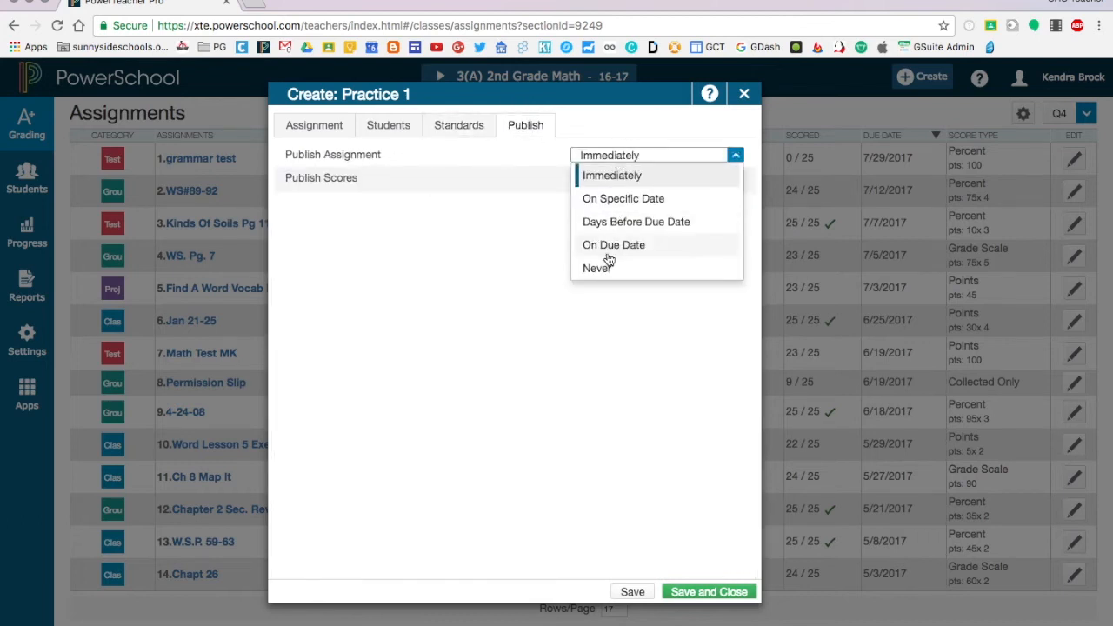
{"action": "left_click", "coordinate": [492, 245]}
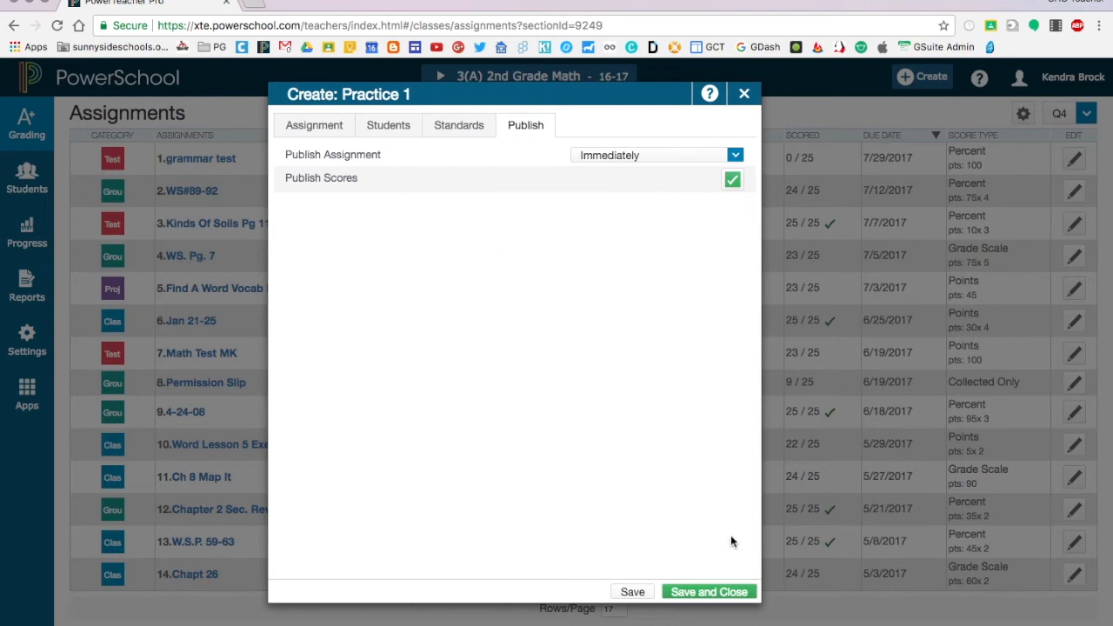
{"action": "left_click", "coordinate": [693, 595]}
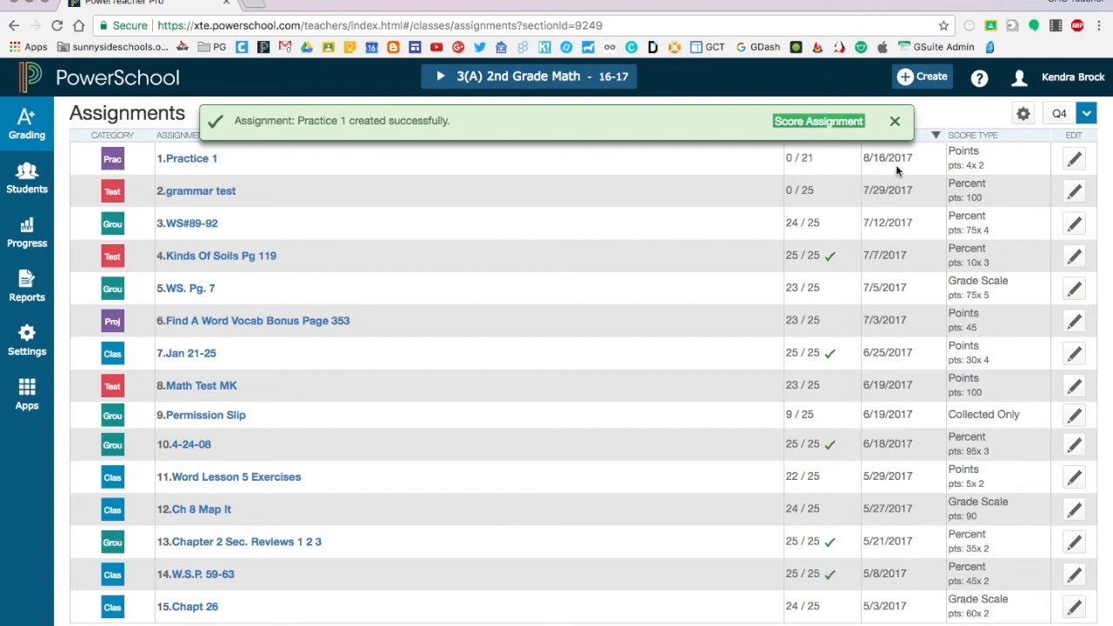
{"action": "left_click", "coordinate": [896, 124]}
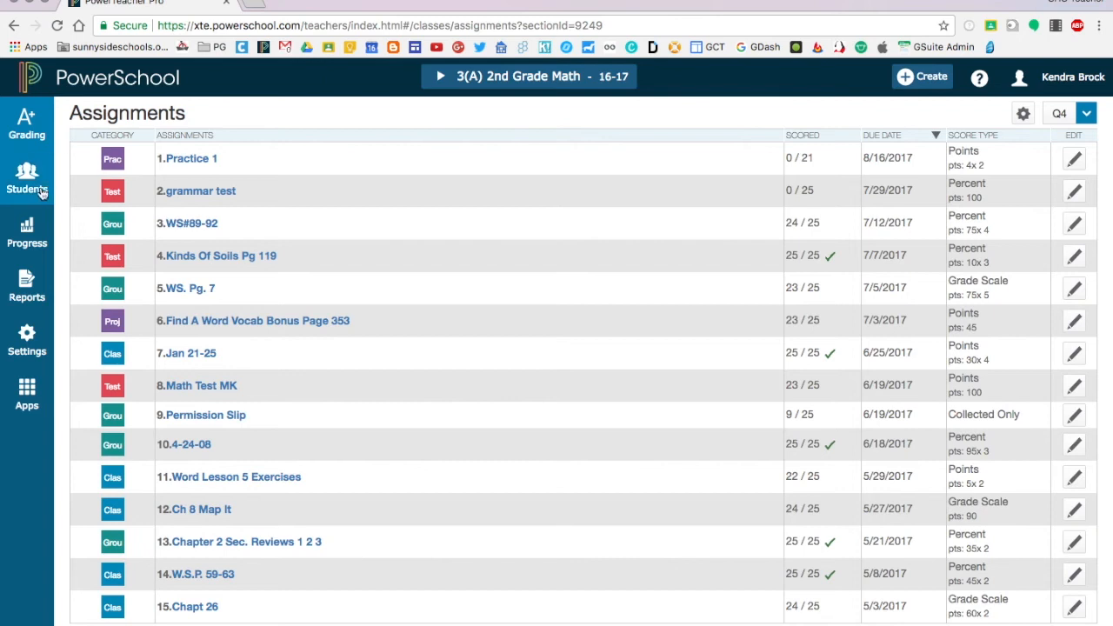
Open the Q4 scoresheet at the Practice 1 column and inspect the first listed student's excluded score cell
{"action": "left_click", "coordinate": [31, 127]}
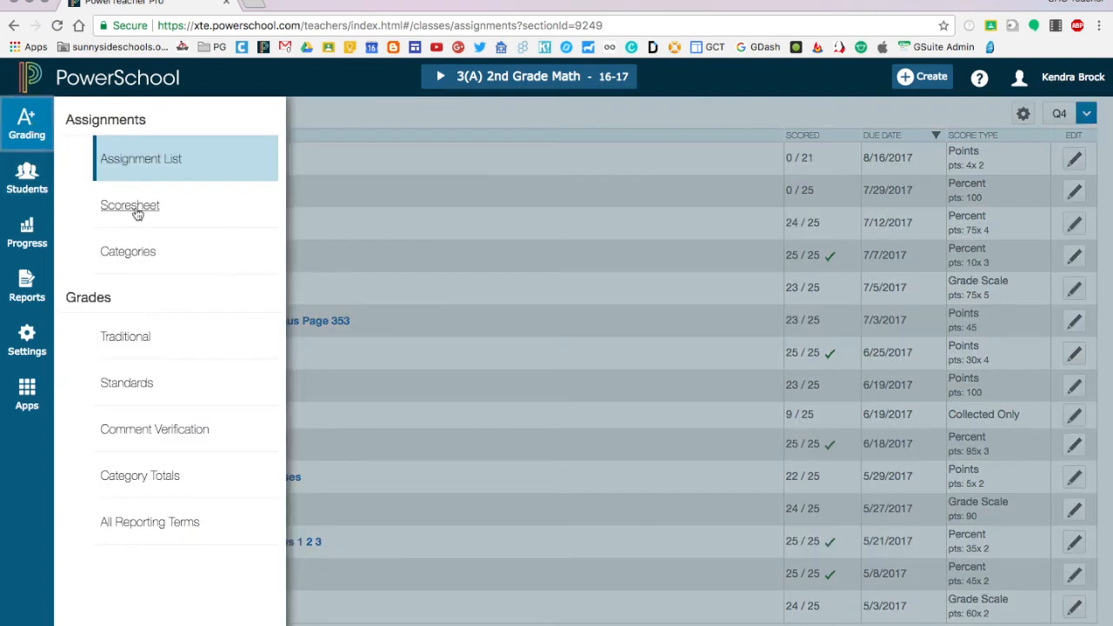
{"action": "left_click", "coordinate": [136, 212]}
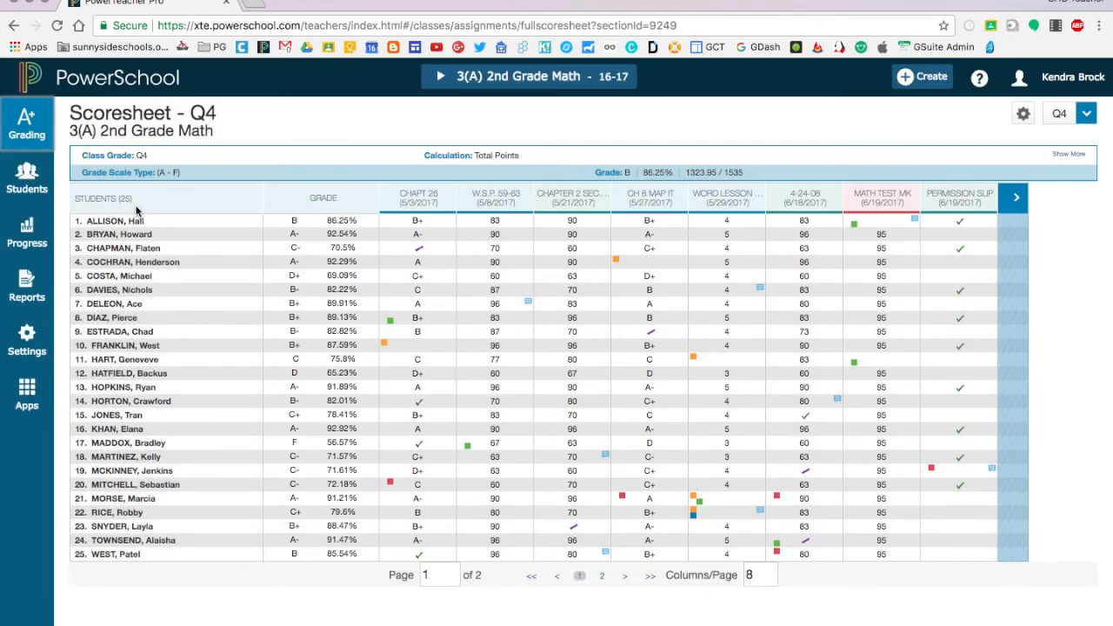
{"action": "left_click", "coordinate": [1017, 199]}
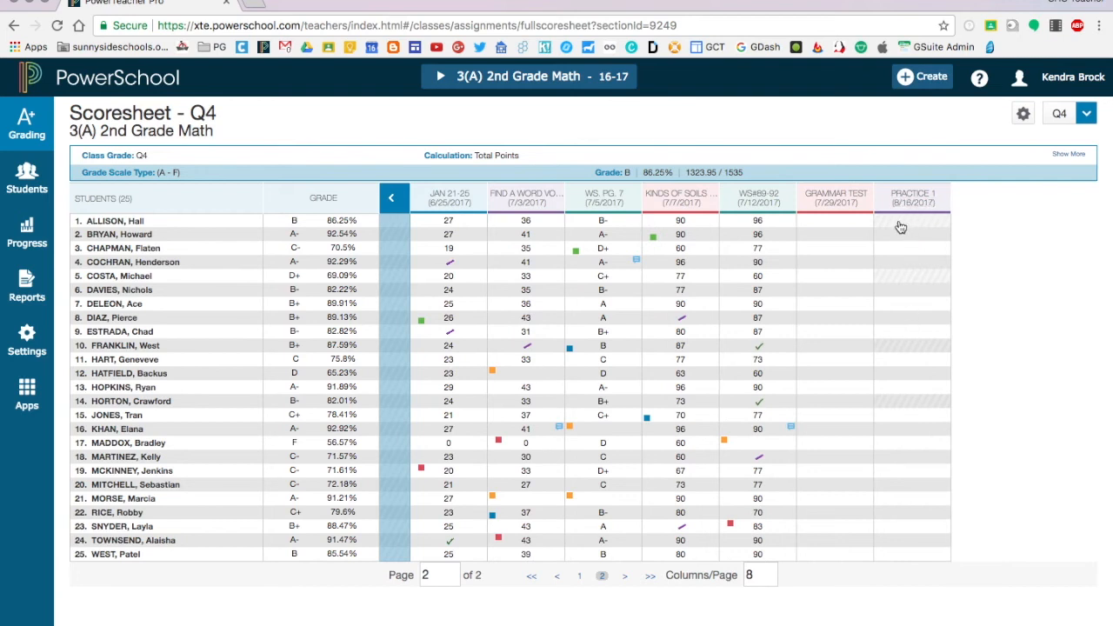
{"action": "left_click", "coordinate": [927, 224]}
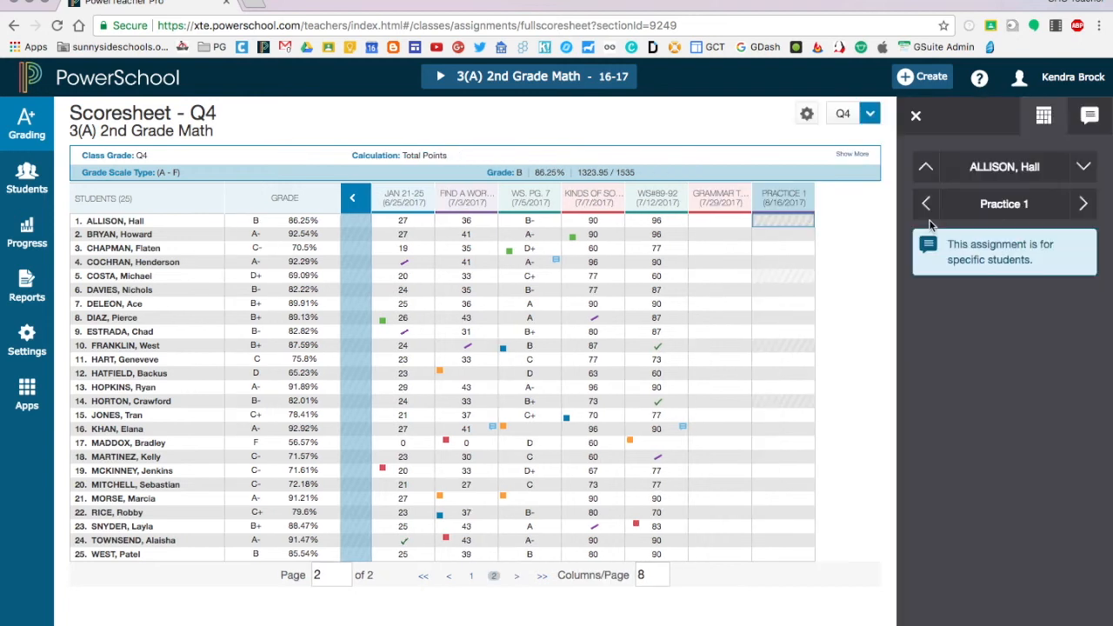
Try to enter a Practice 1 score of 94 for the 2nd listed student
{"action": "left_click", "coordinate": [783, 235]}
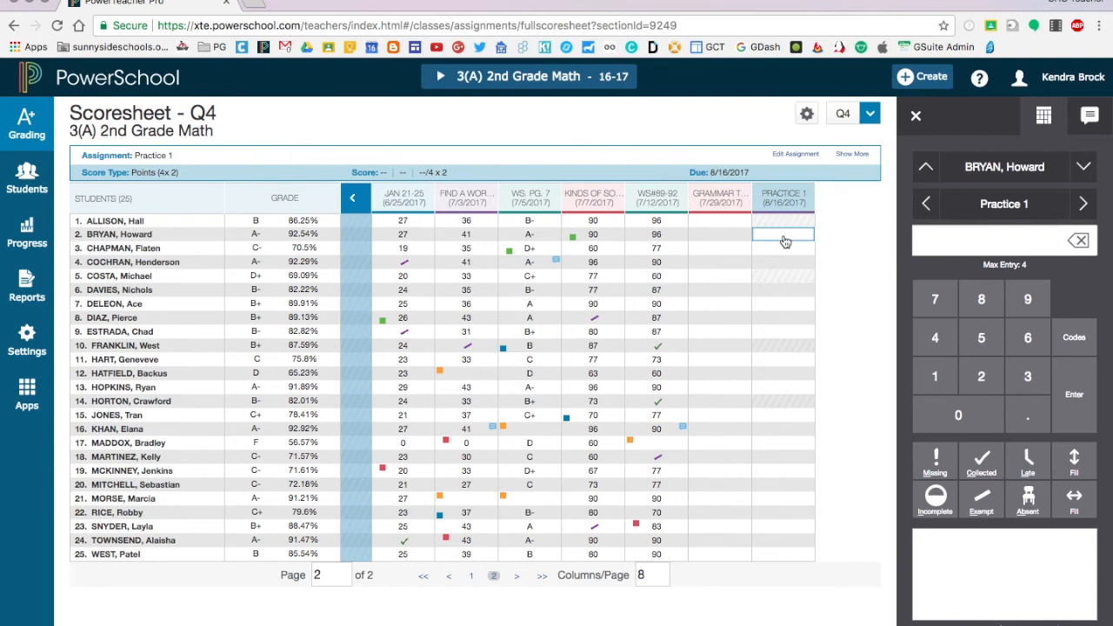
{"action": "type", "text": "94"}
{"action": "key", "text": "Return"}
{"action": "left_click", "coordinate": [530, 220]}
Enter Practice 1 scores of 4, 3 and 4 for the 2nd, 3rd and 4th listed students
{"action": "left_click", "coordinate": [778, 235]}
{"action": "type", "text": "4"}
{"action": "key", "text": "Return"}
{"action": "type", "text": "3"}
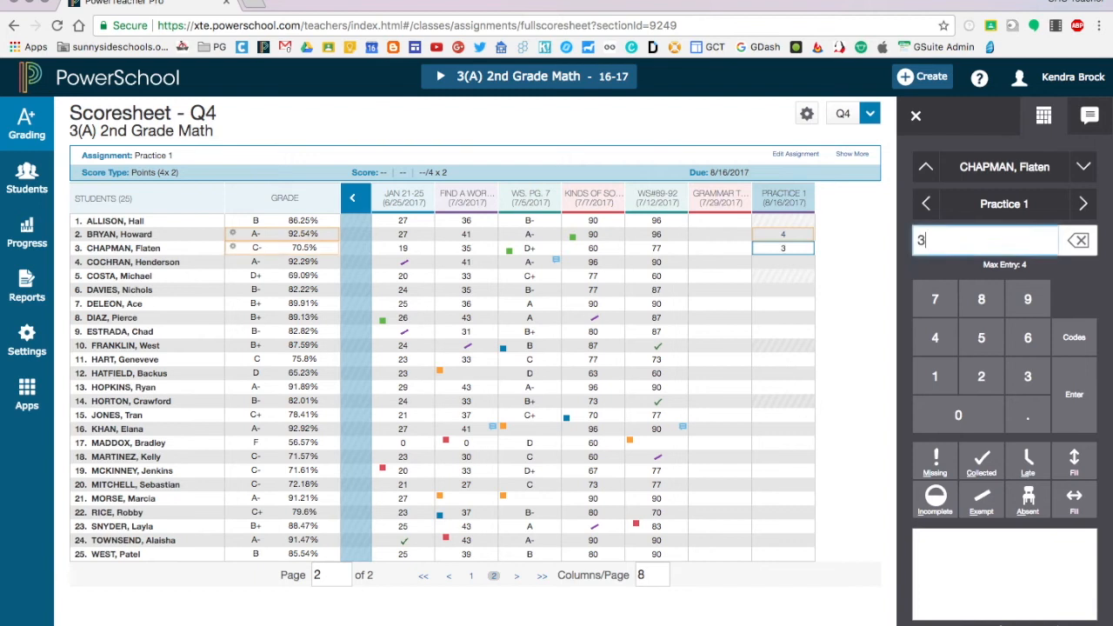
{"action": "key", "text": "Return"}
{"action": "type", "text": "4"}
{"action": "key", "text": "Return"}
Try to enter a Practice 1 score of 5 for the 6th listed student
{"action": "type", "text": "5"}
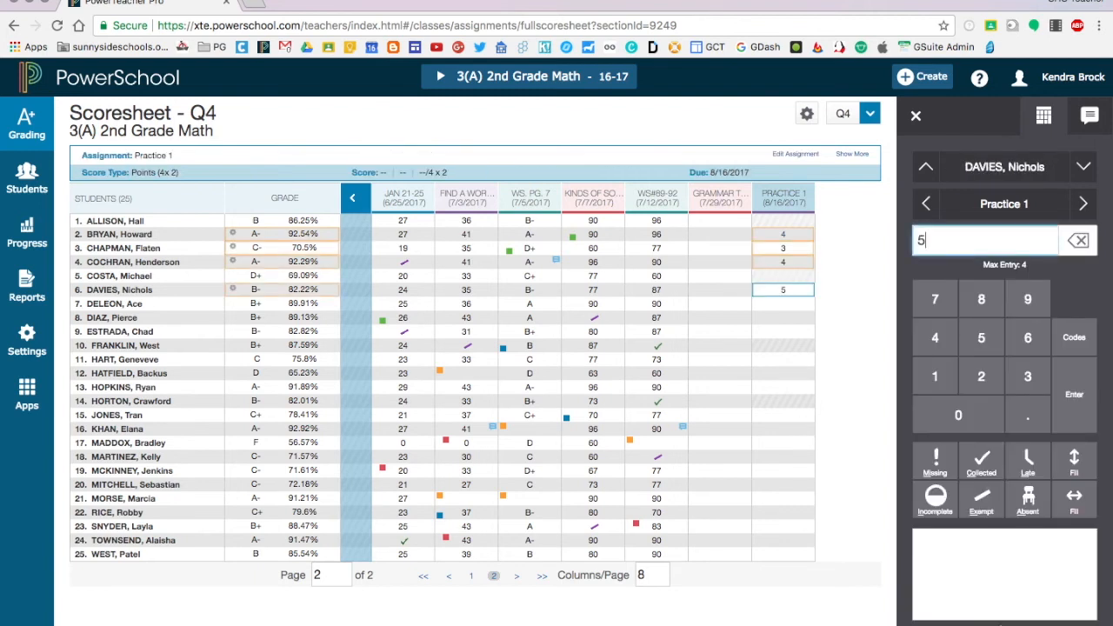
{"action": "key", "text": "Return"}
{"action": "left_click", "coordinate": [527, 220]}
Enter Practice 1 scores of 2 and 3 for the 6th and 7th listed students
{"action": "left_click", "coordinate": [783, 289]}
{"action": "type", "text": "2"}
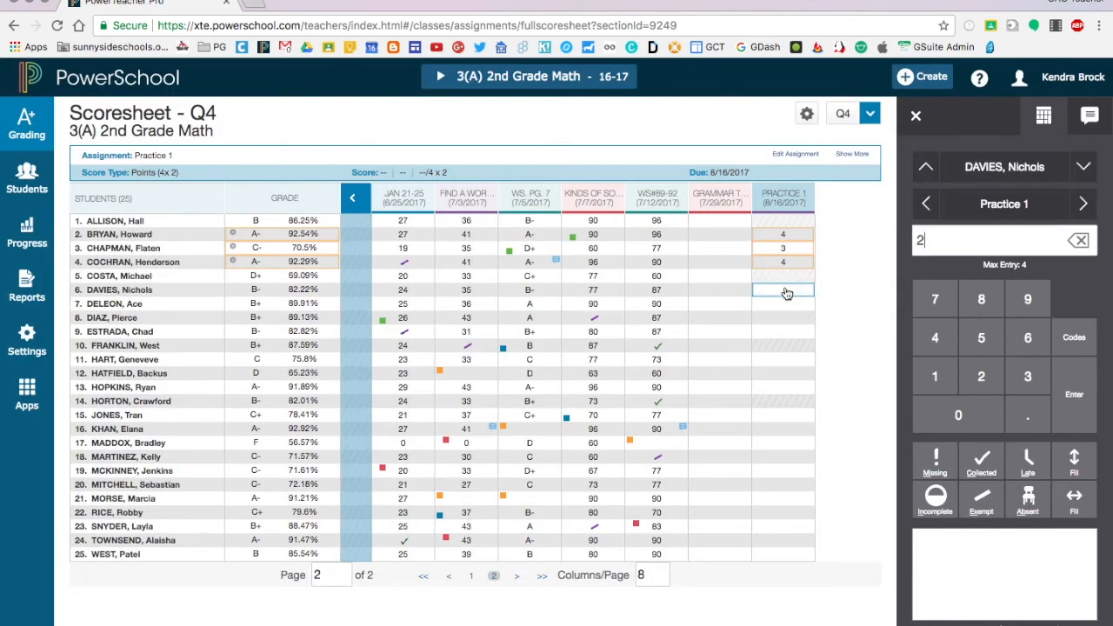
{"action": "key", "text": "Return"}
{"action": "type", "text": "3"}
{"action": "key", "text": "Return"}
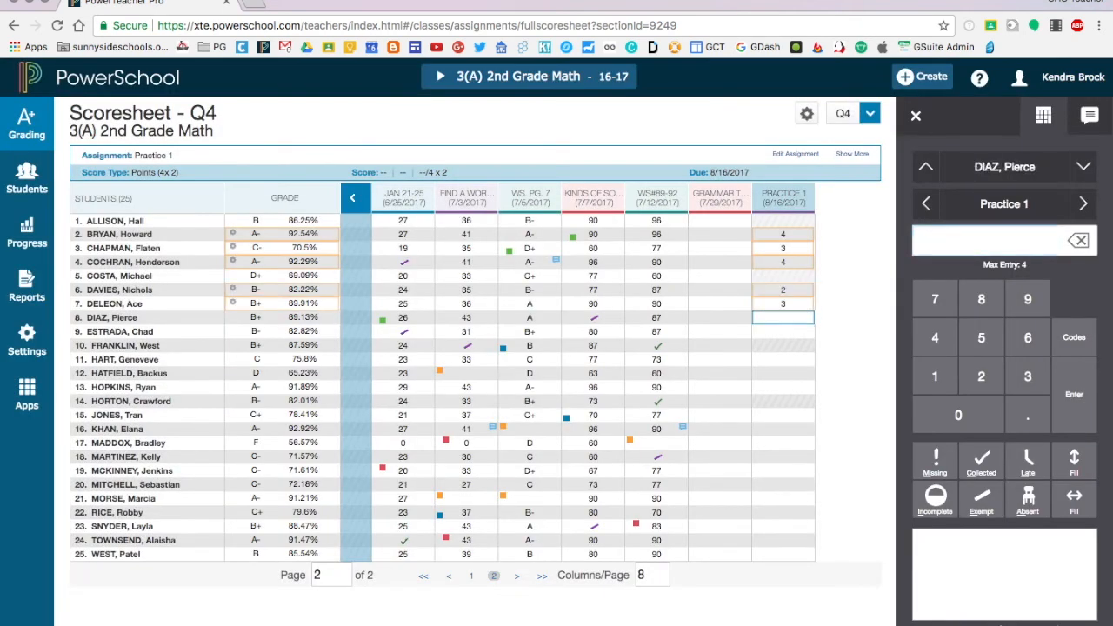
Flag Practice 1 as missing for the 8th listed student
{"action": "left_click", "coordinate": [787, 235]}
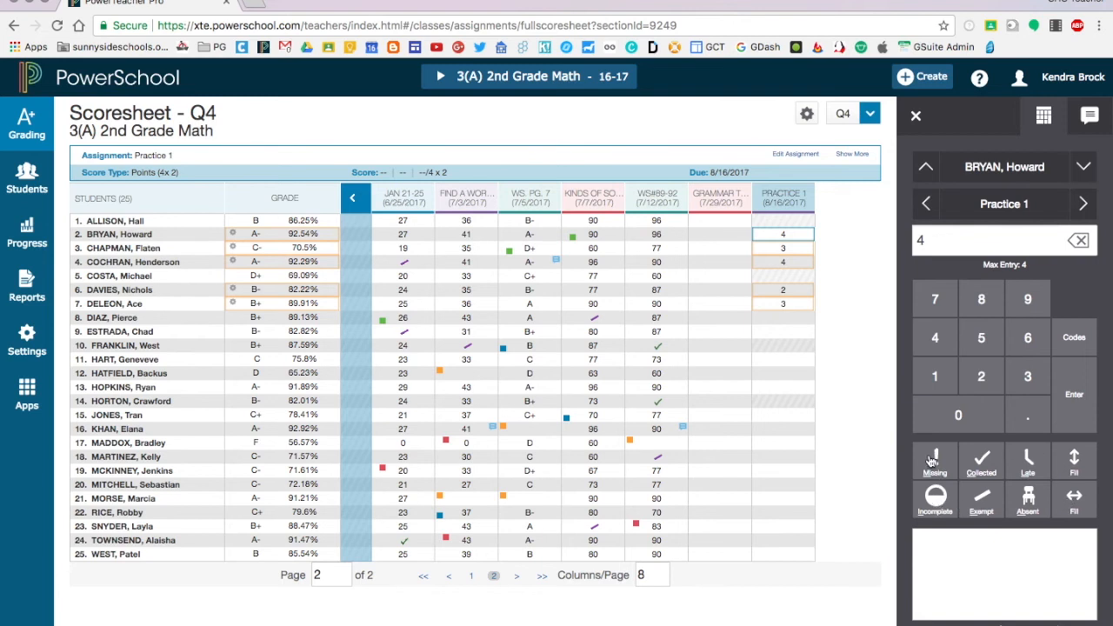
{"action": "left_click", "coordinate": [785, 322]}
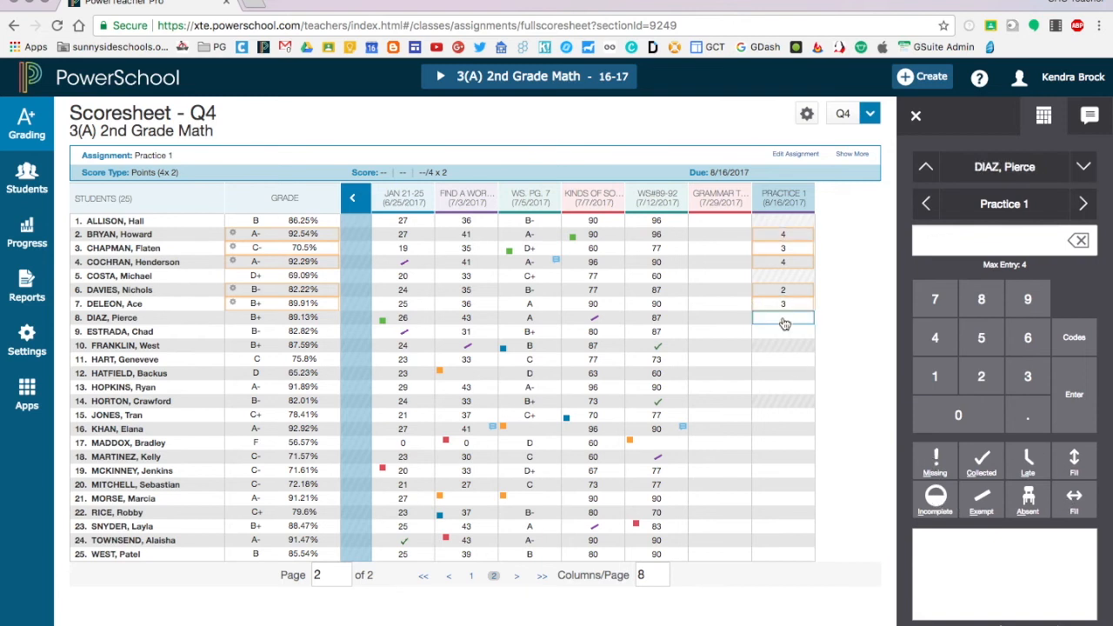
{"action": "left_click", "coordinate": [931, 465]}
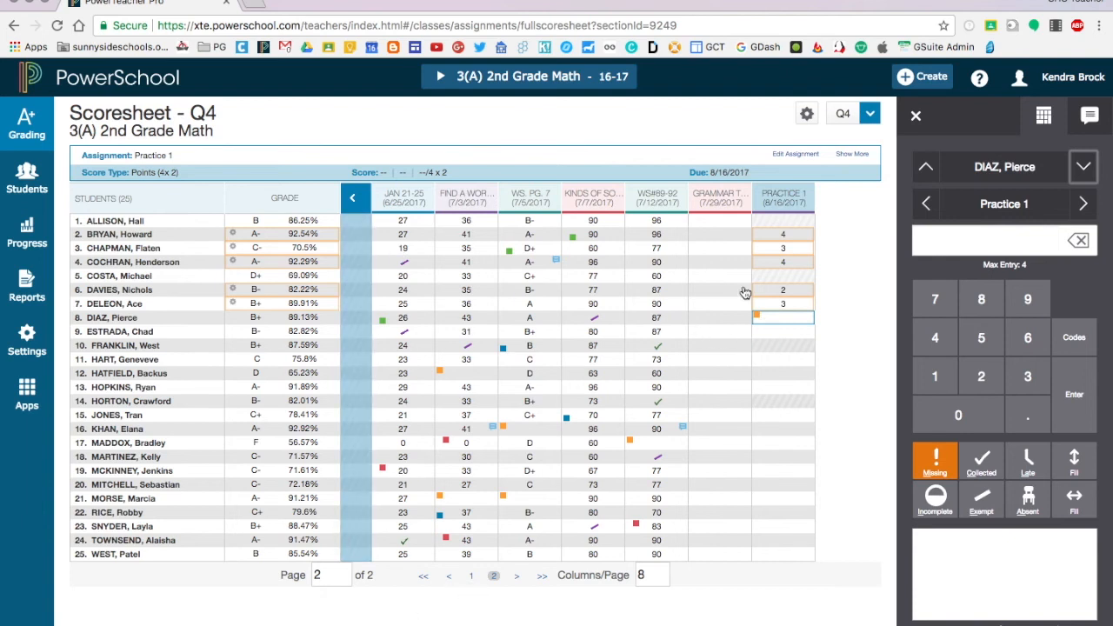
Check the 20th listed student's Permission Slip status on the first scoresheet page and return to the Practice 1 column
{"action": "left_click", "coordinate": [471, 578]}
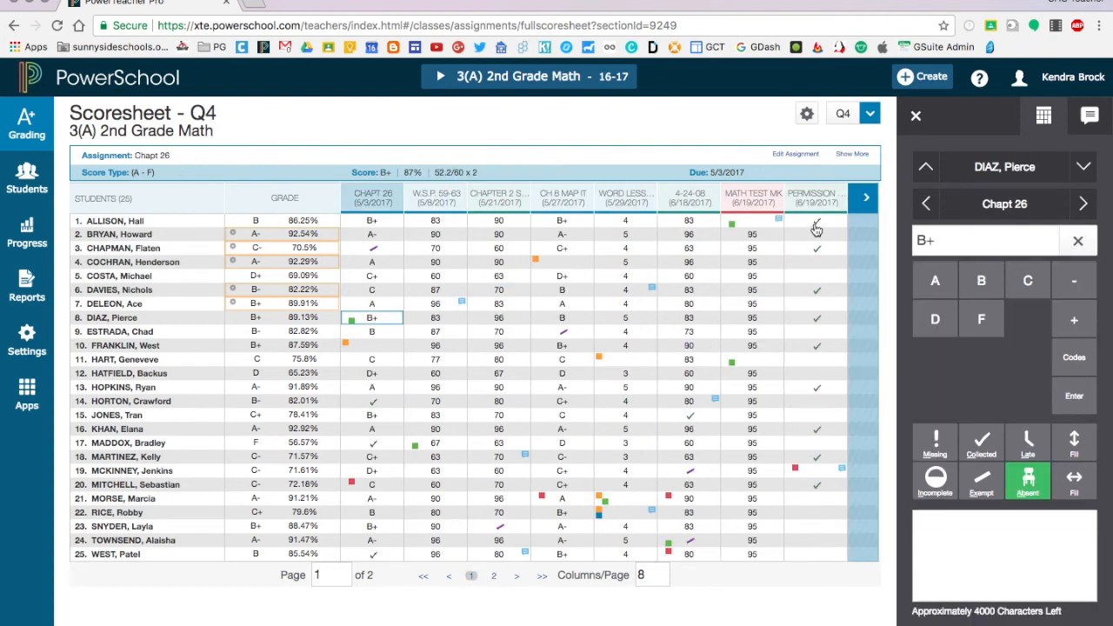
{"action": "left_click", "coordinate": [819, 487]}
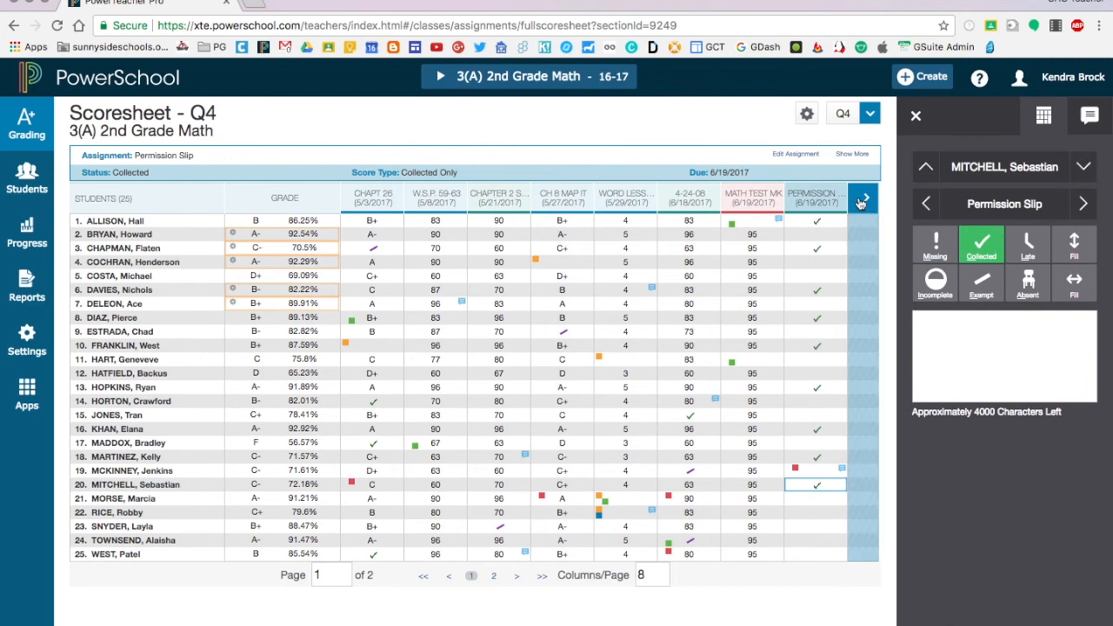
{"action": "left_click", "coordinate": [494, 577]}
{"action": "left_click", "coordinate": [776, 333]}
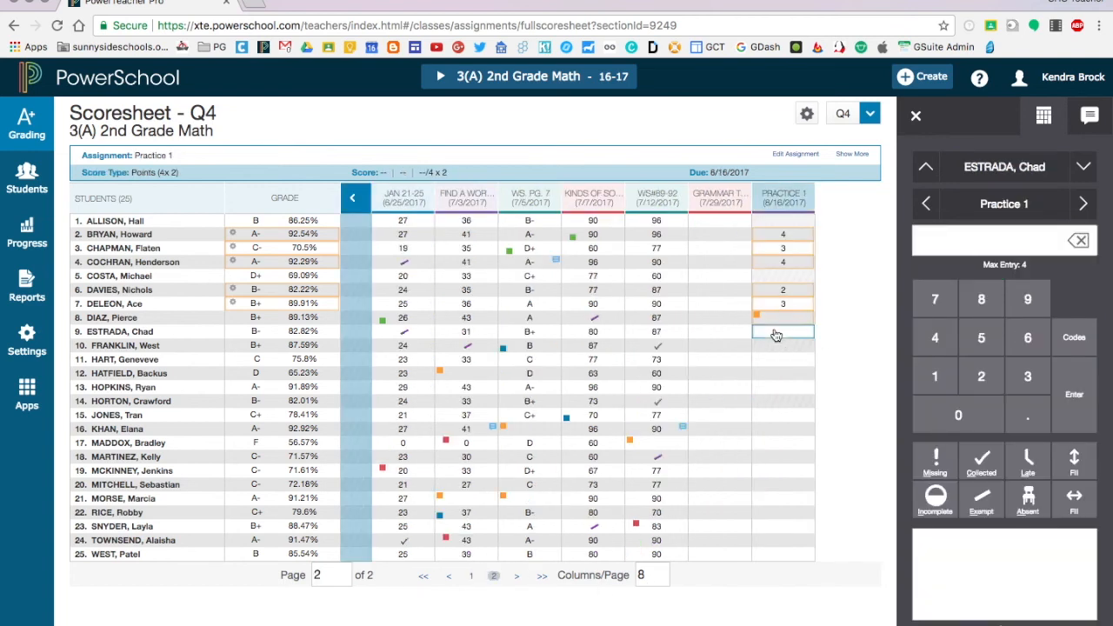
Flag the 8th listed student as absent and the 9th as exempt for Practice 1
{"action": "left_click", "coordinate": [785, 318]}
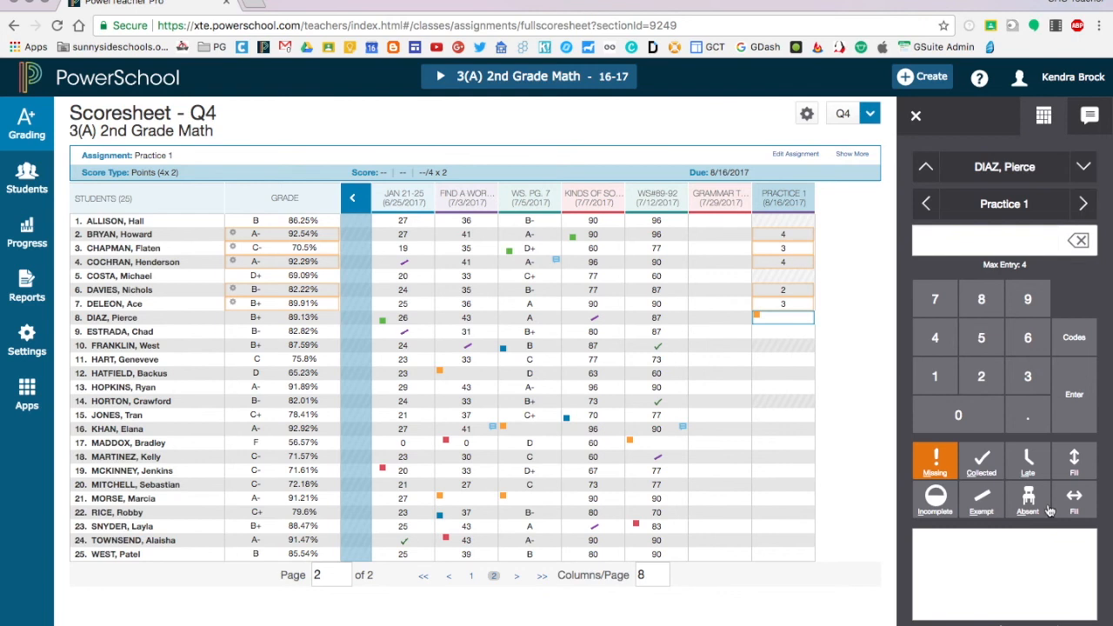
{"action": "left_click", "coordinate": [1027, 507]}
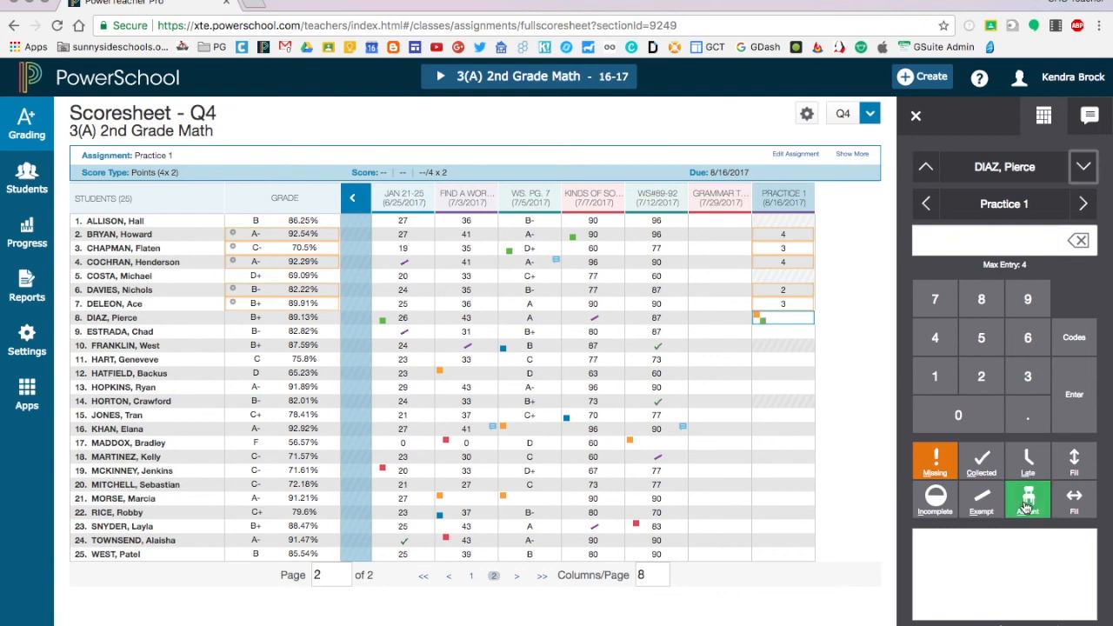
{"action": "left_click", "coordinate": [782, 335]}
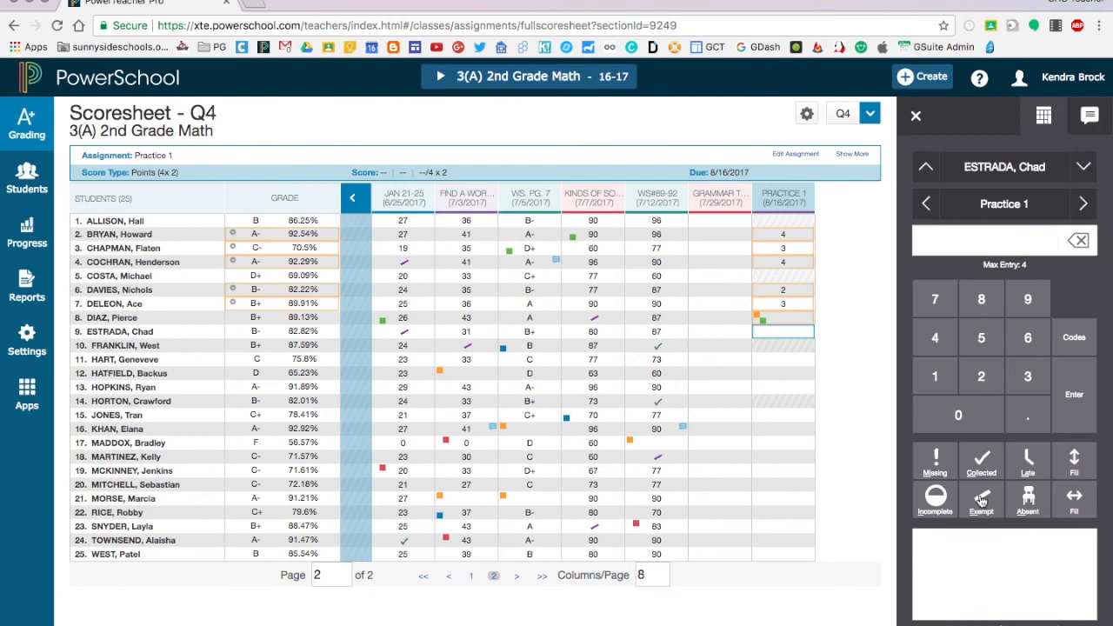
{"action": "left_click", "coordinate": [982, 501]}
Fill the remaining empty Practice 1 scores with 4, using the 2nd listed student's score
{"action": "left_click", "coordinate": [782, 362]}
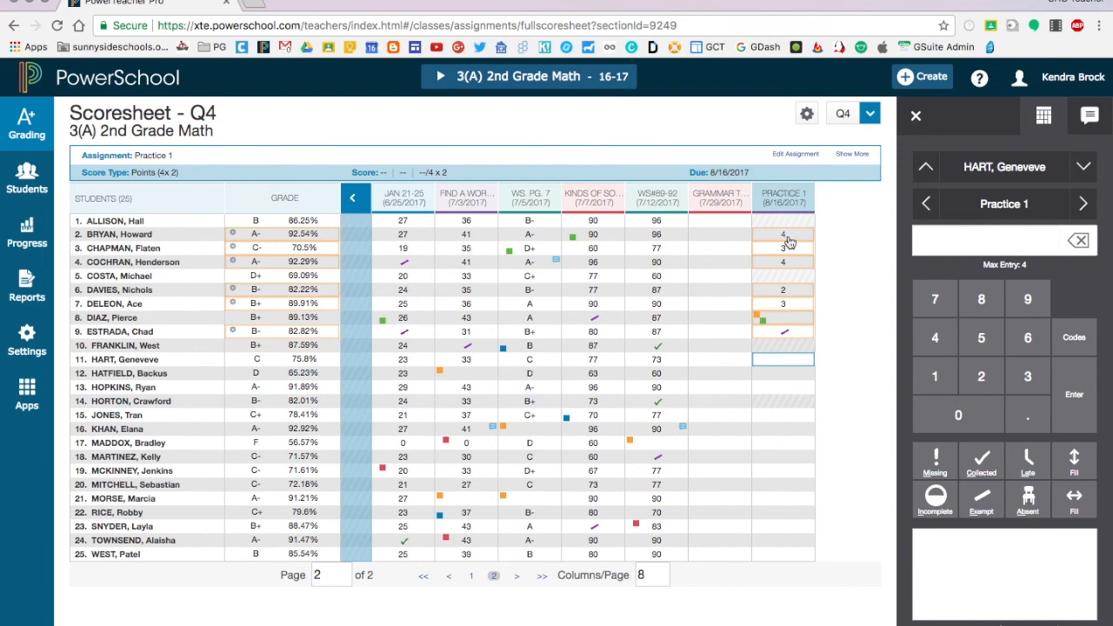
{"action": "left_click", "coordinate": [786, 237]}
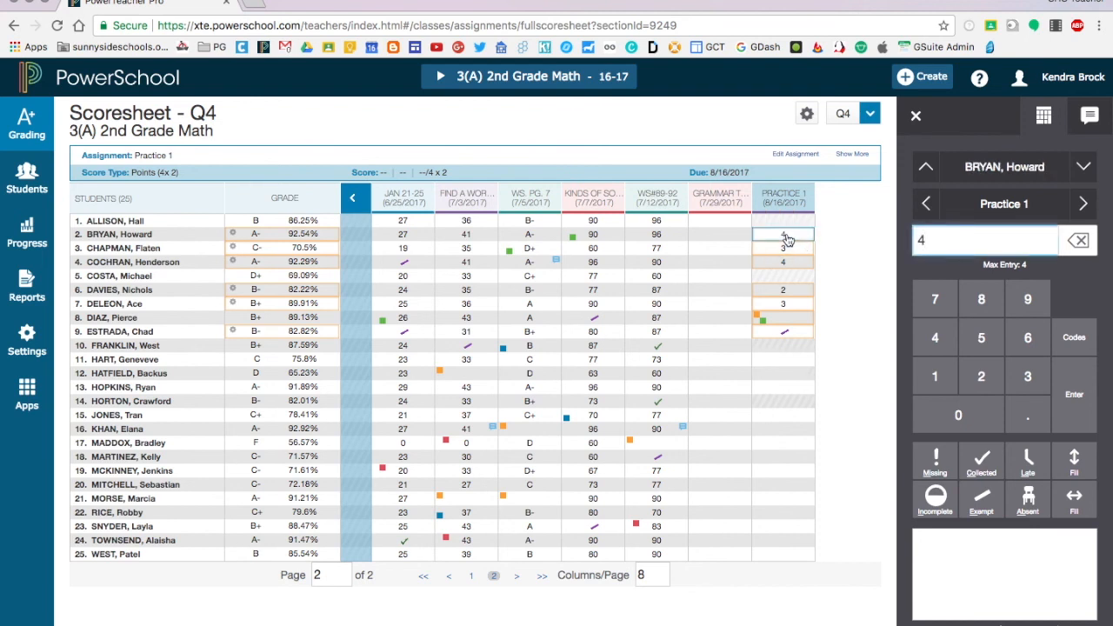
{"action": "left_click", "coordinate": [1074, 461]}
{"action": "left_click", "coordinate": [669, 206]}
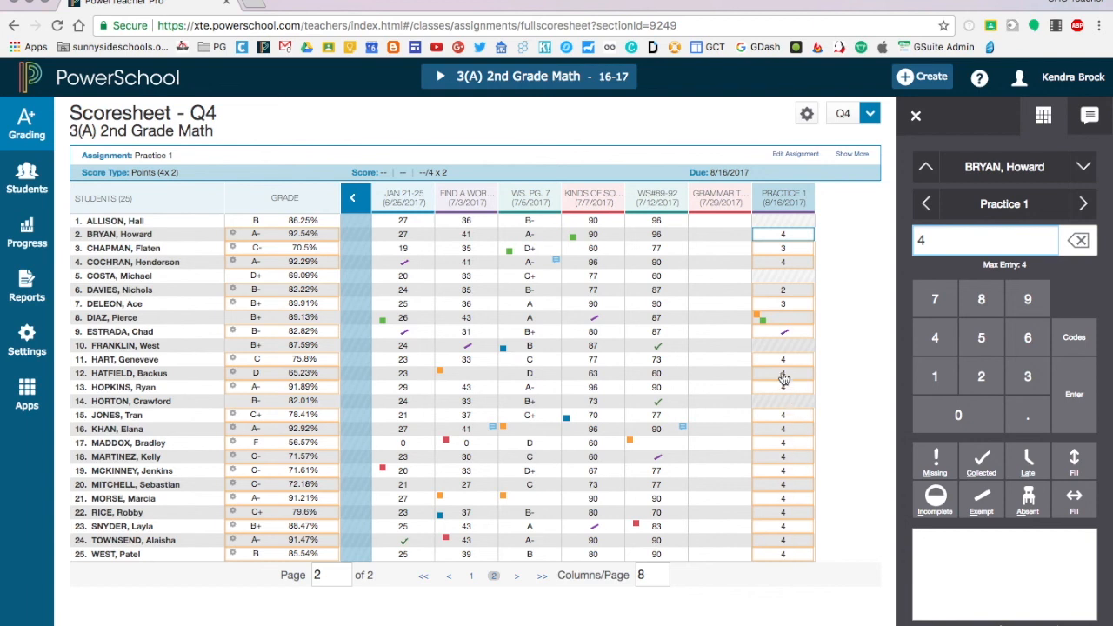
Flag Practice 1 as incomplete for the 23rd listed student and save the scoresheet
{"action": "left_click", "coordinate": [783, 526]}
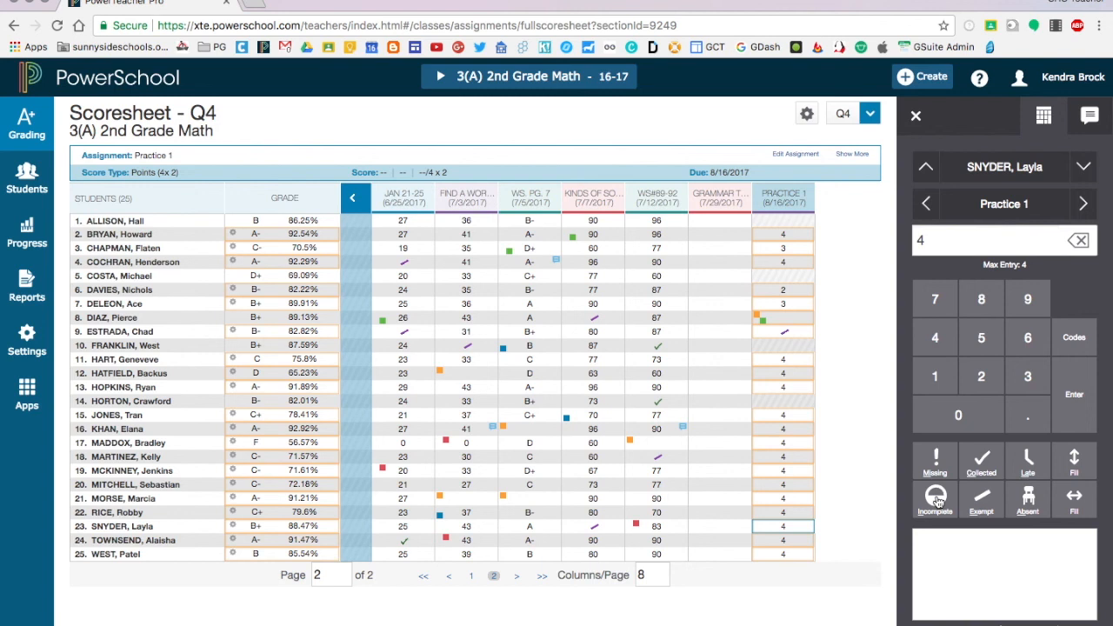
{"action": "left_click", "coordinate": [937, 500]}
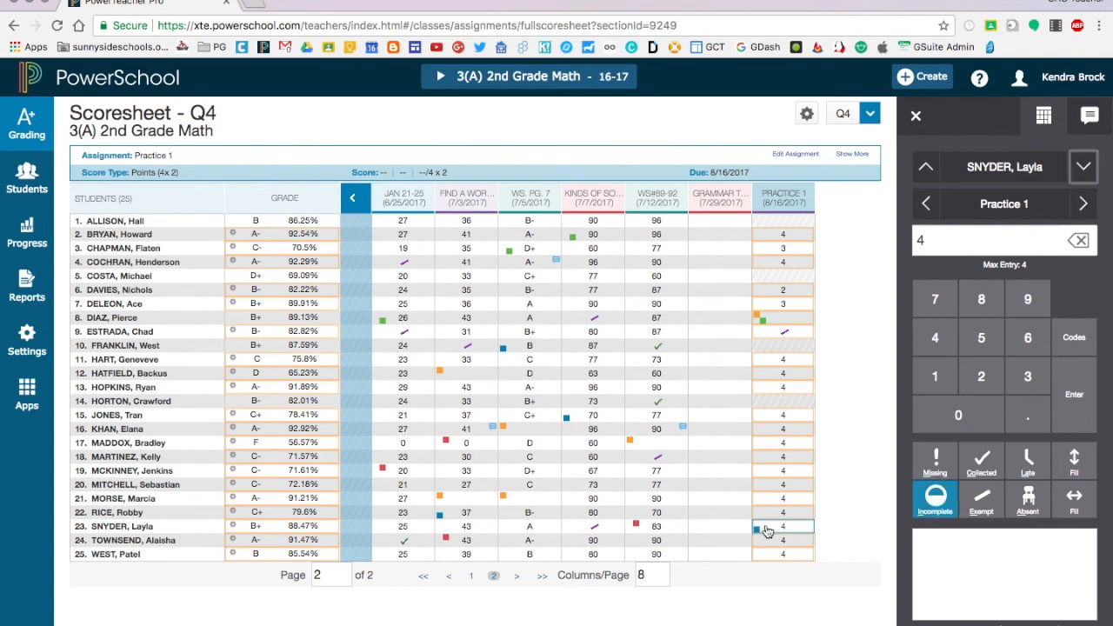
{"action": "left_click", "coordinate": [856, 624]}
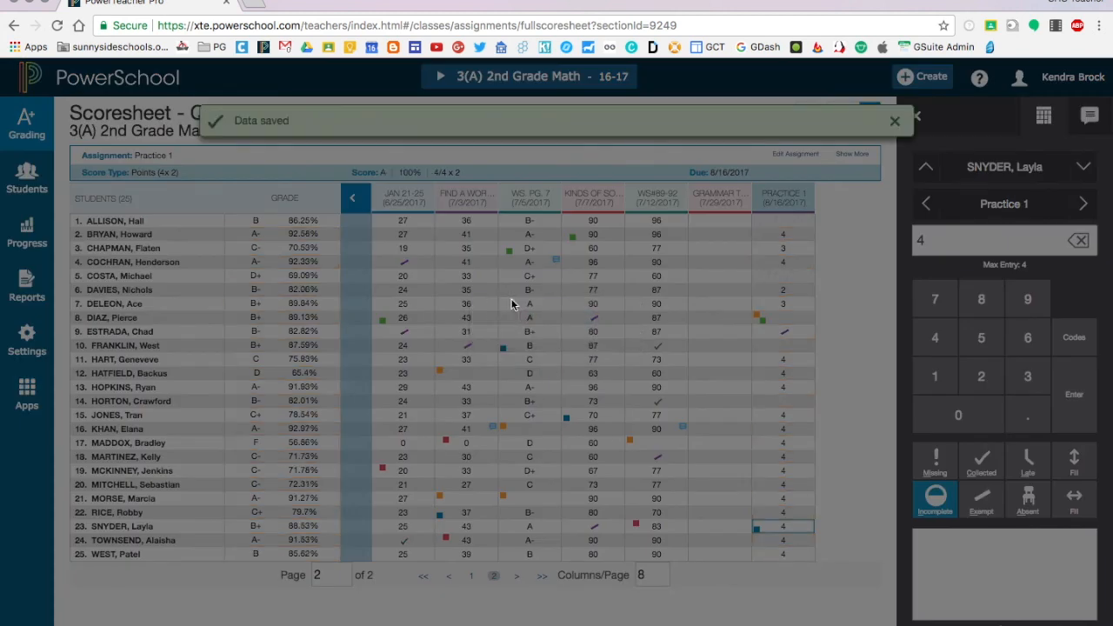